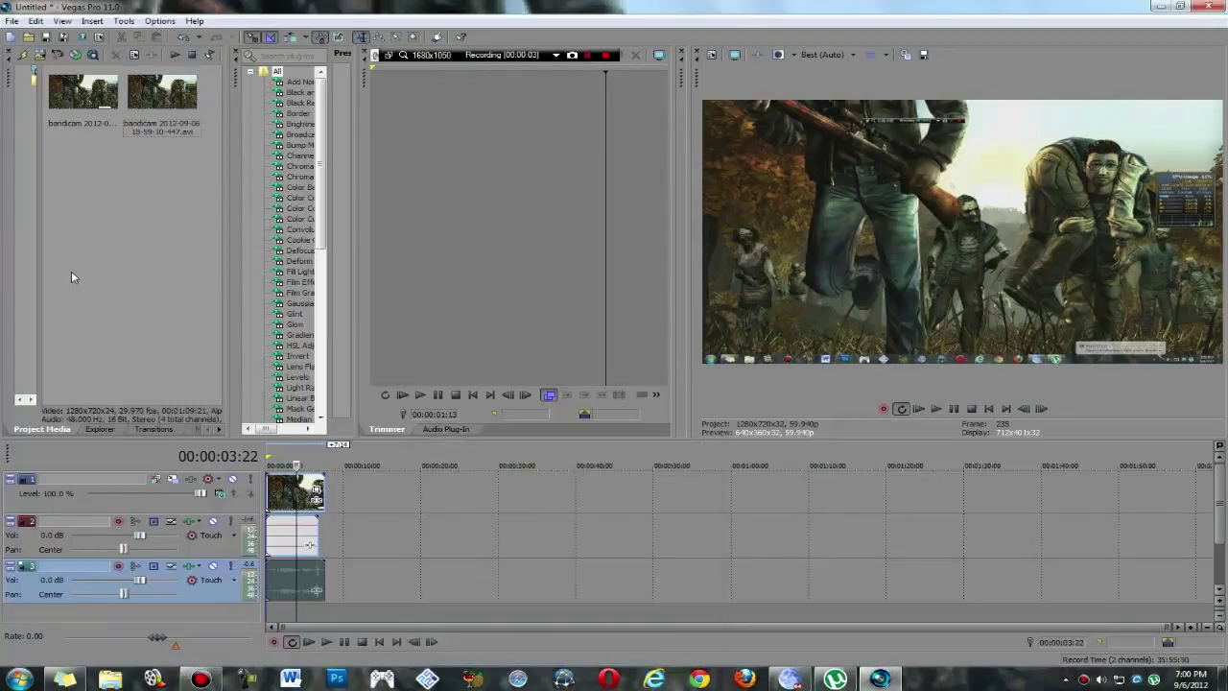
Step: Place the second bandicam clip on the timeline, mute its audio, and select the full project length
mouse_move(162, 94)
mouse_down()
mouse_move(355, 494)
mouse_move(336, 494)
mouse_up()
right_click(406, 575)
mouse_move(550, 463)
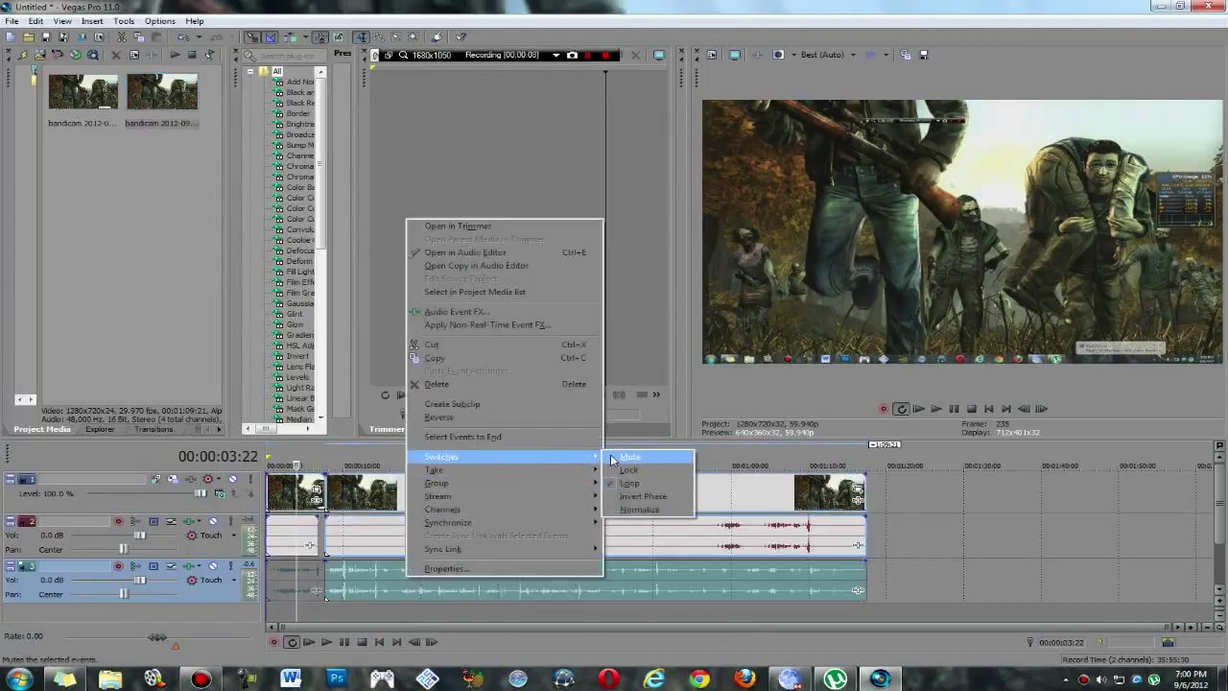
click(614, 453)
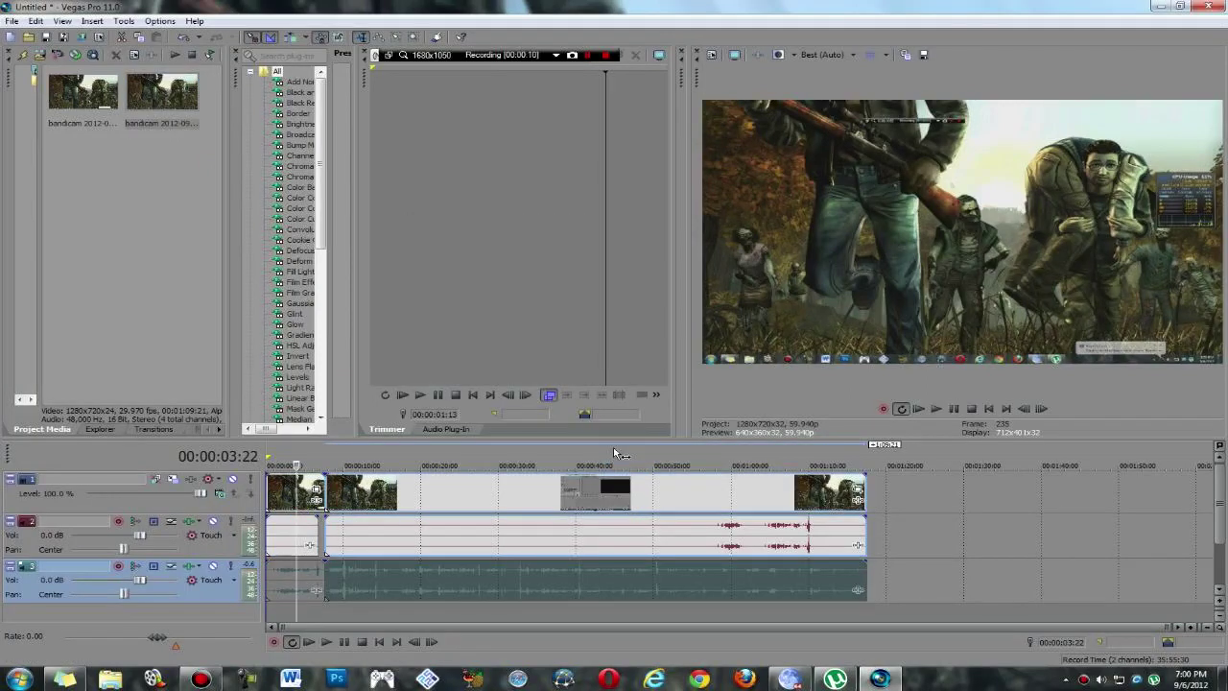
double_click(614, 452)
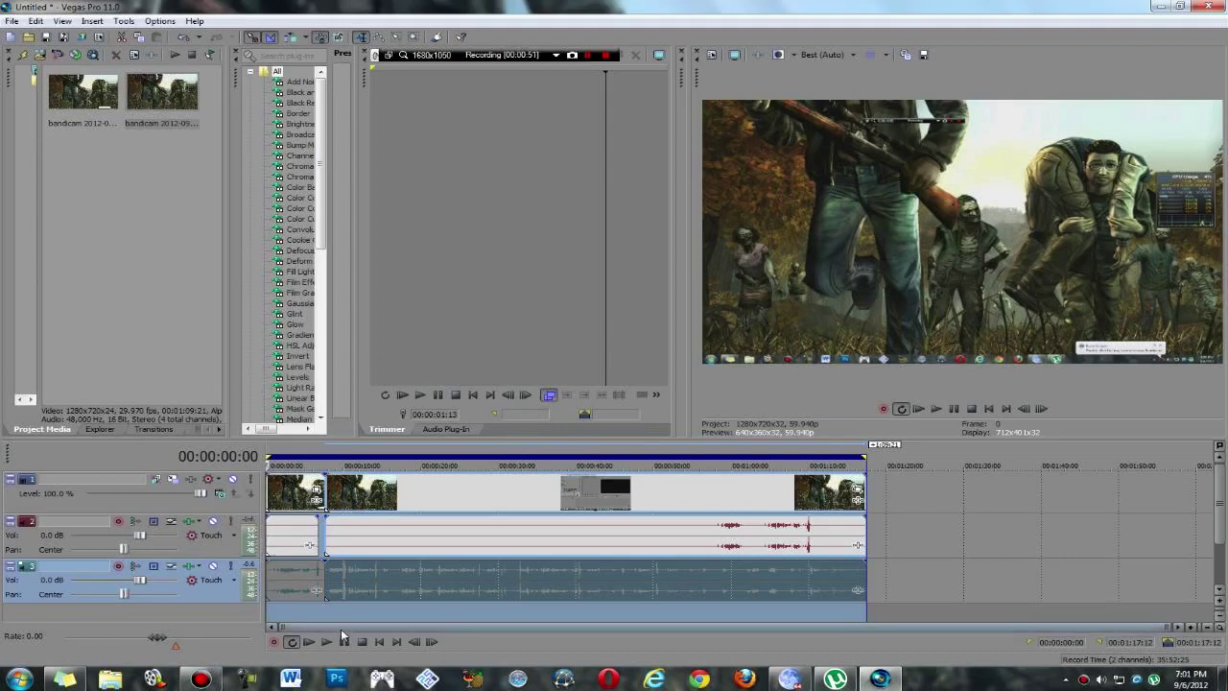
Step: Adjust the timeline selection bar and bring up the File menu
mouse_move(377, 626)
mouse_down()
mouse_move(456, 624)
mouse_move(377, 625)
mouse_up()
click(12, 20)
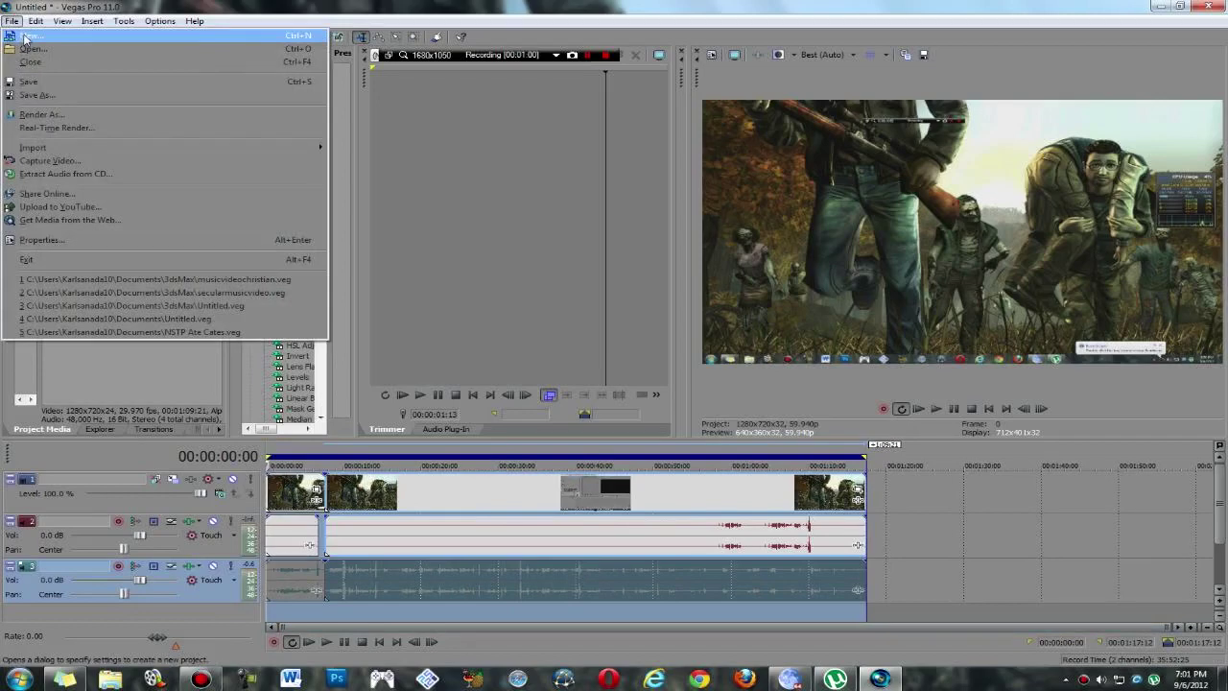
click(25, 37)
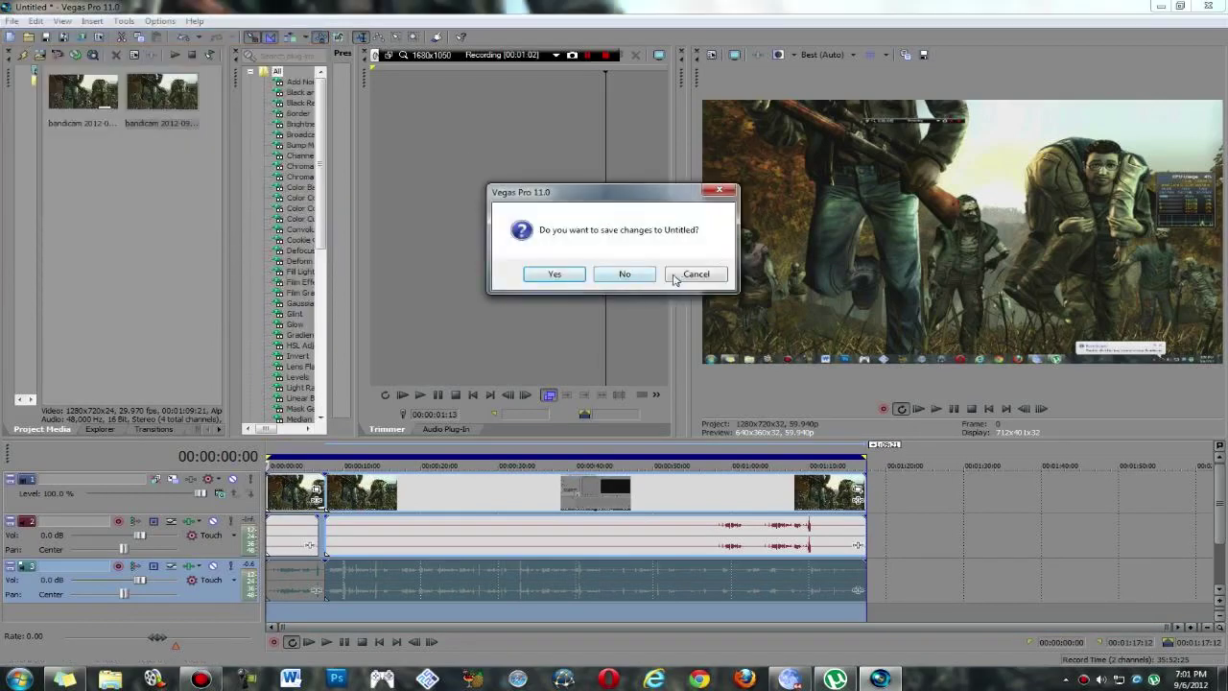
click(675, 275)
click(12, 20)
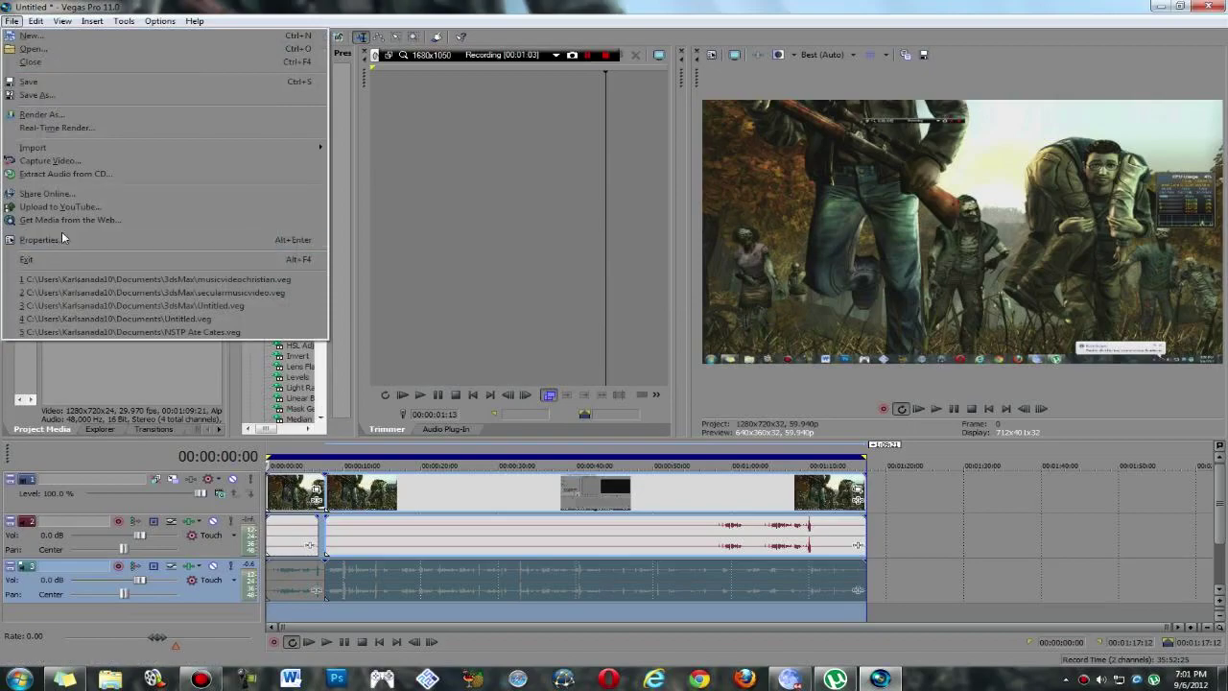
click(62, 239)
mouse_move(571, 108)
mouse_down()
mouse_move(506, 156)
mouse_move(498, 199)
mouse_up()
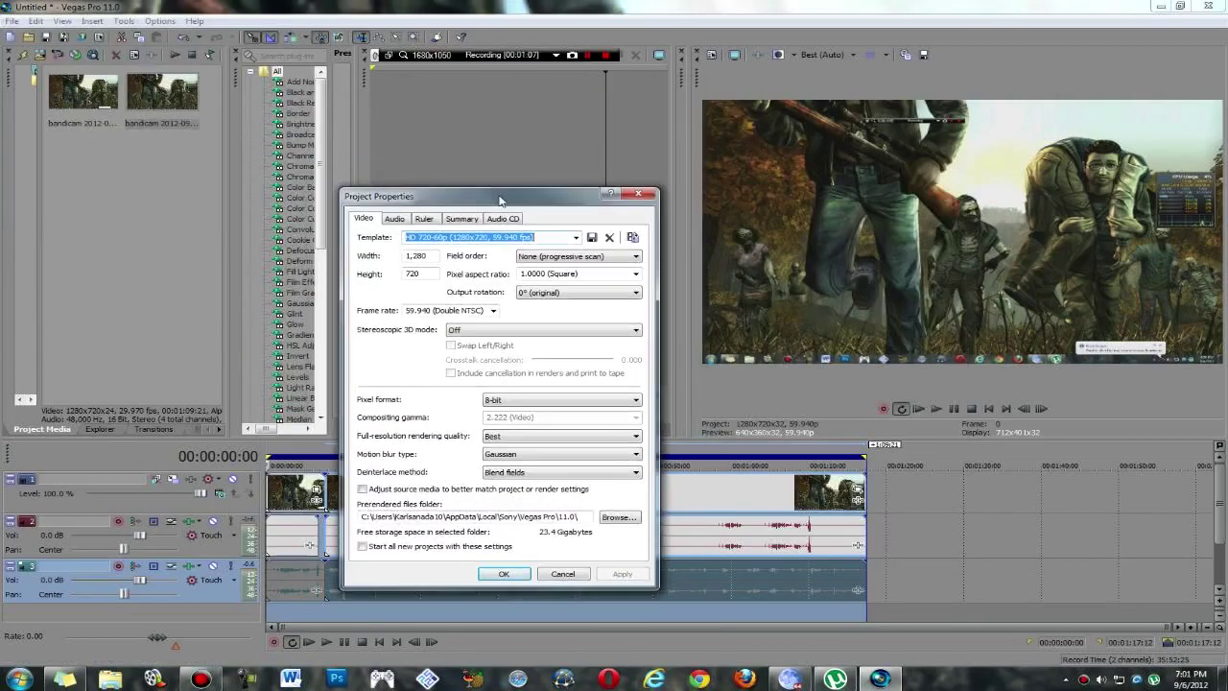
click(454, 236)
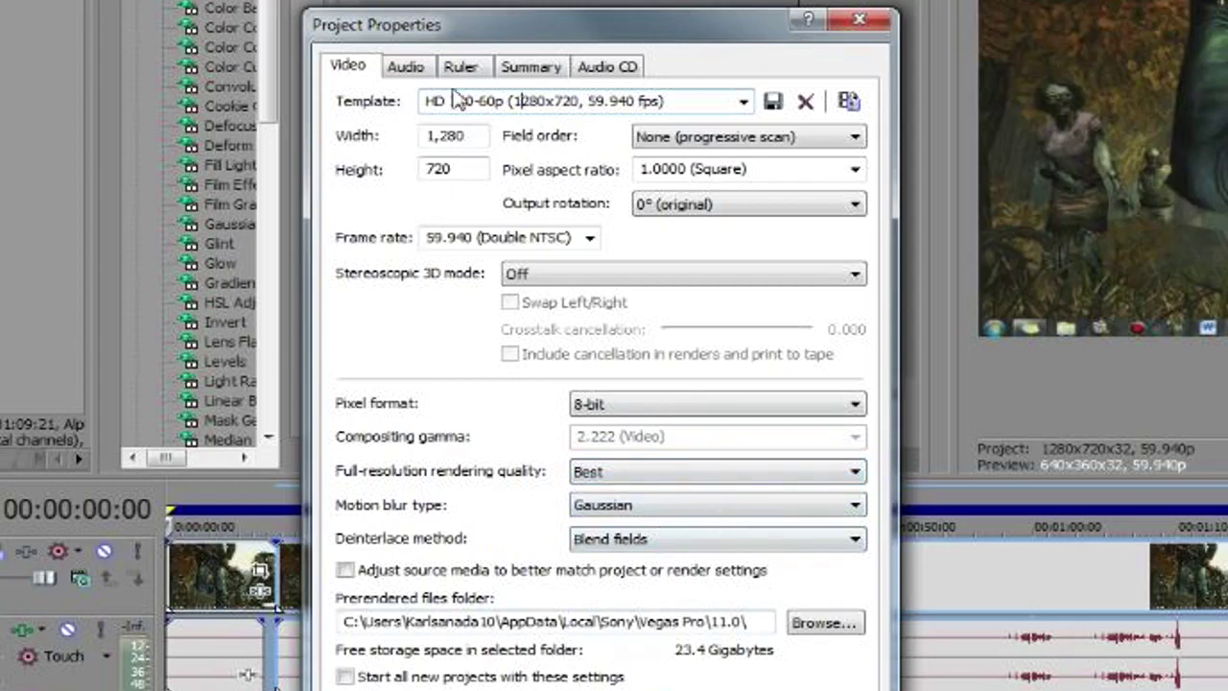
click(409, 69)
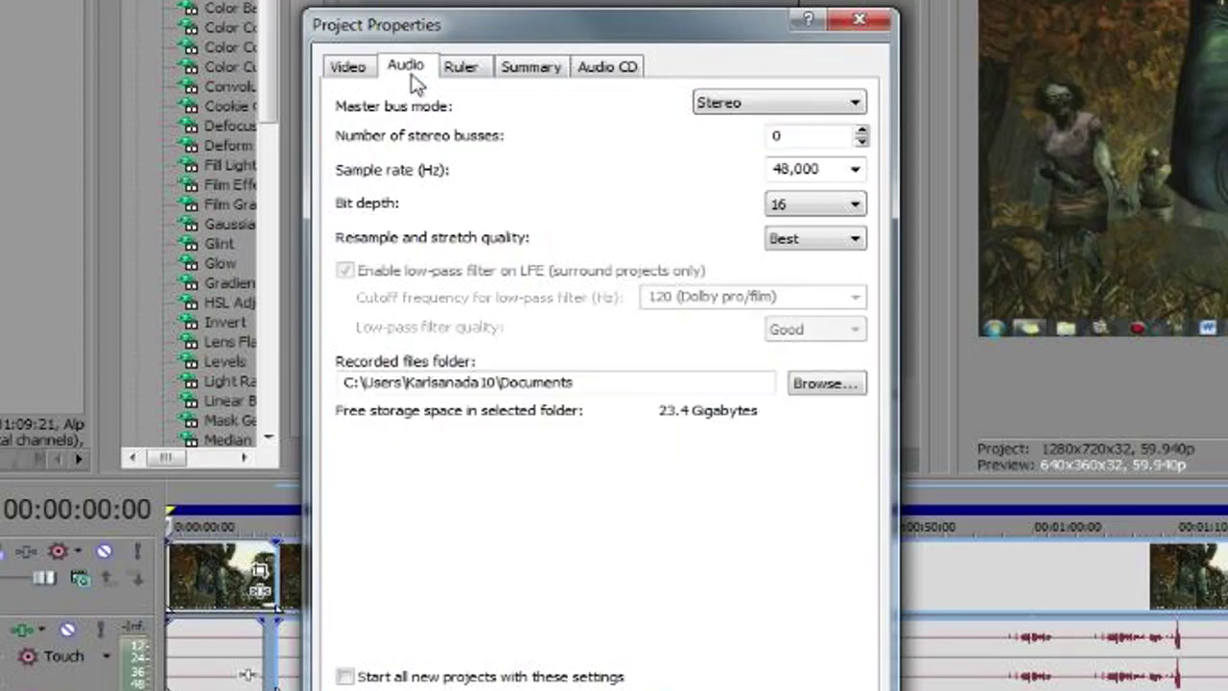
click(460, 75)
click(531, 77)
click(611, 69)
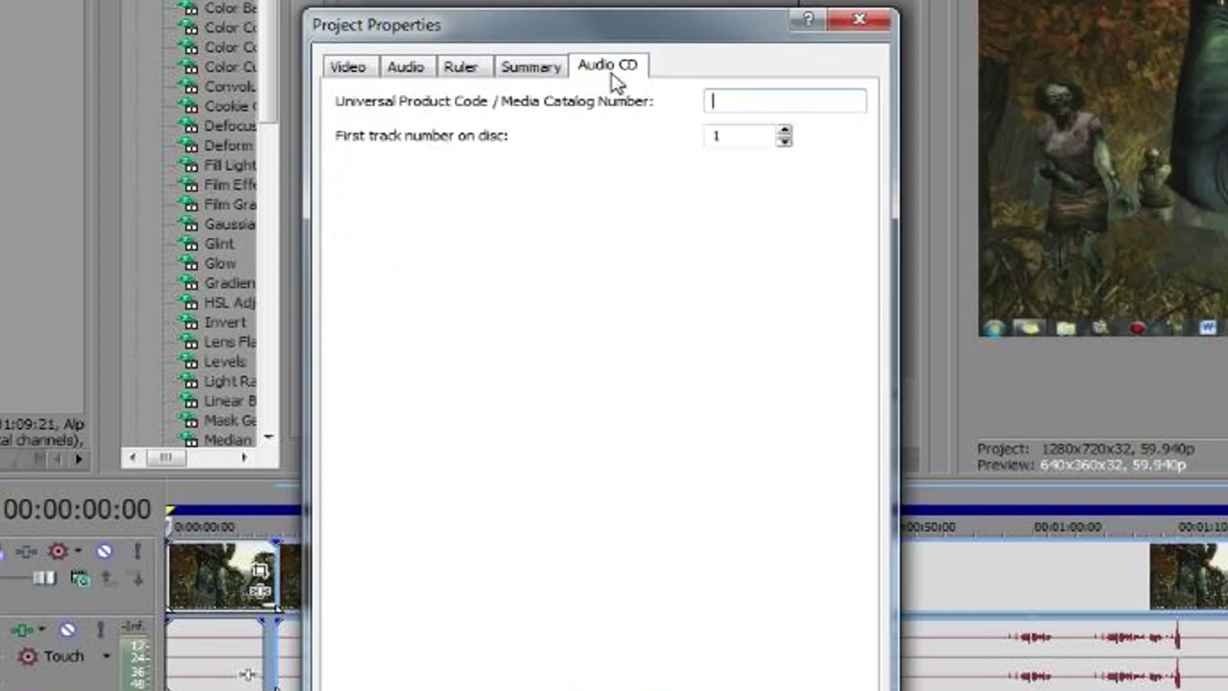
key(Return)
key(alt+f)
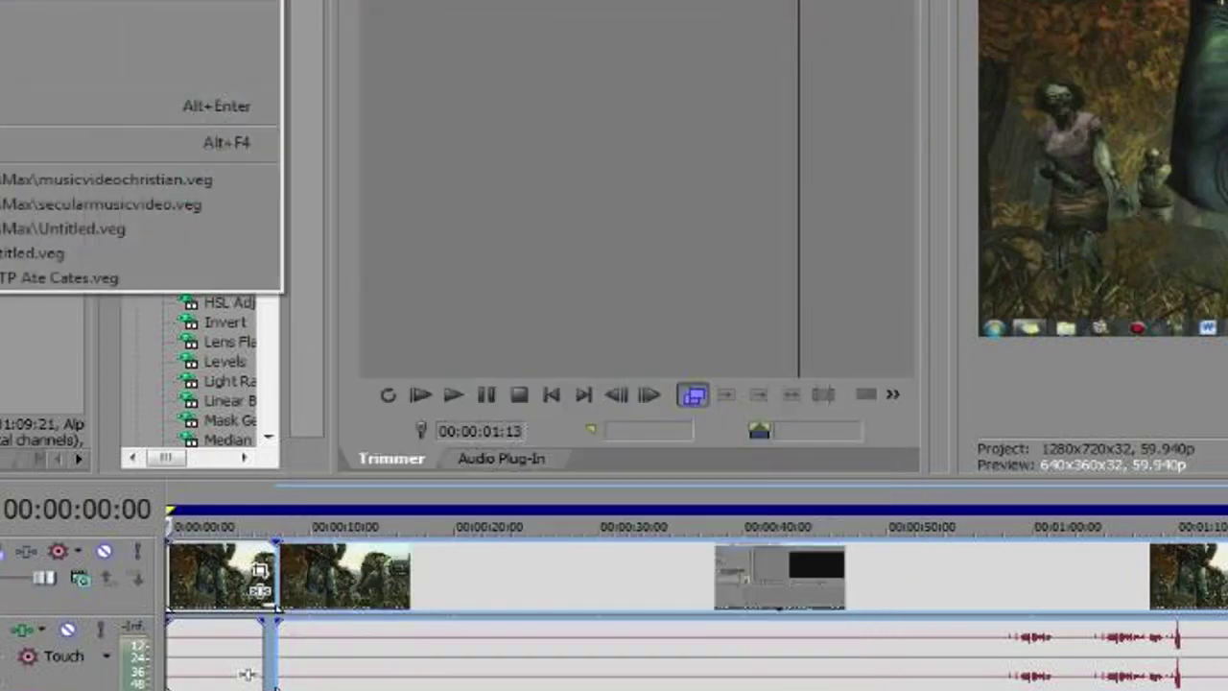
Step: Choose the Internet 480p 1 MP4 render template and open its customize settings
key(Escape)
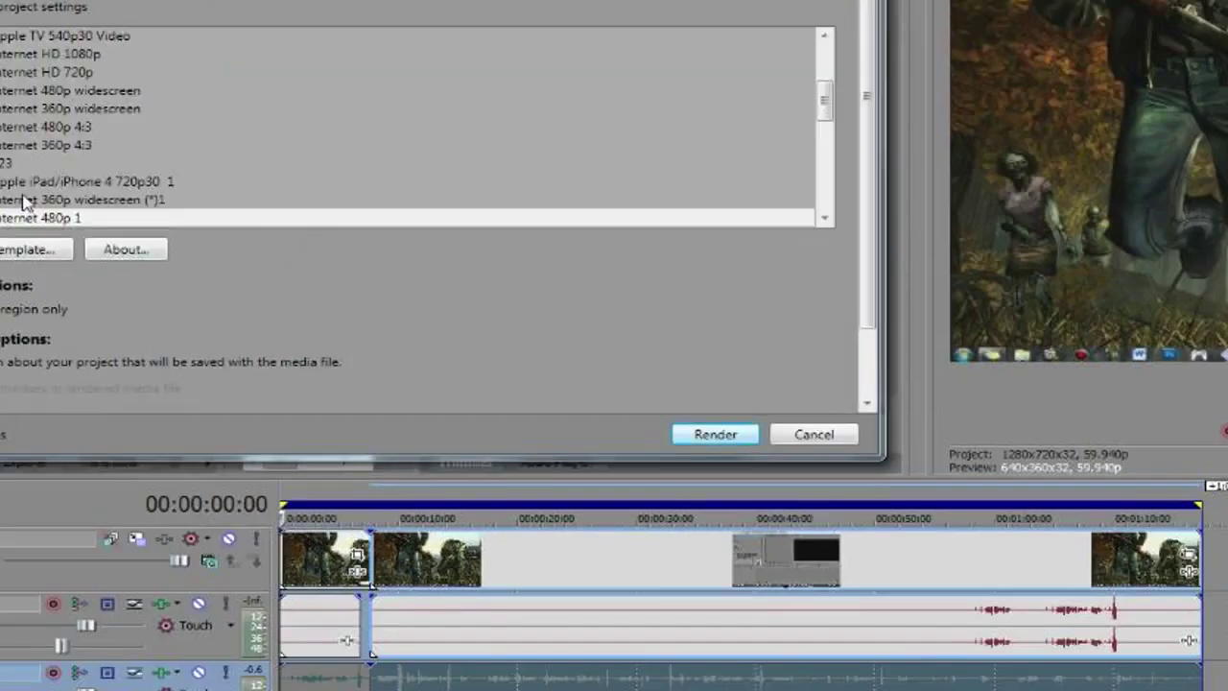
click(31, 219)
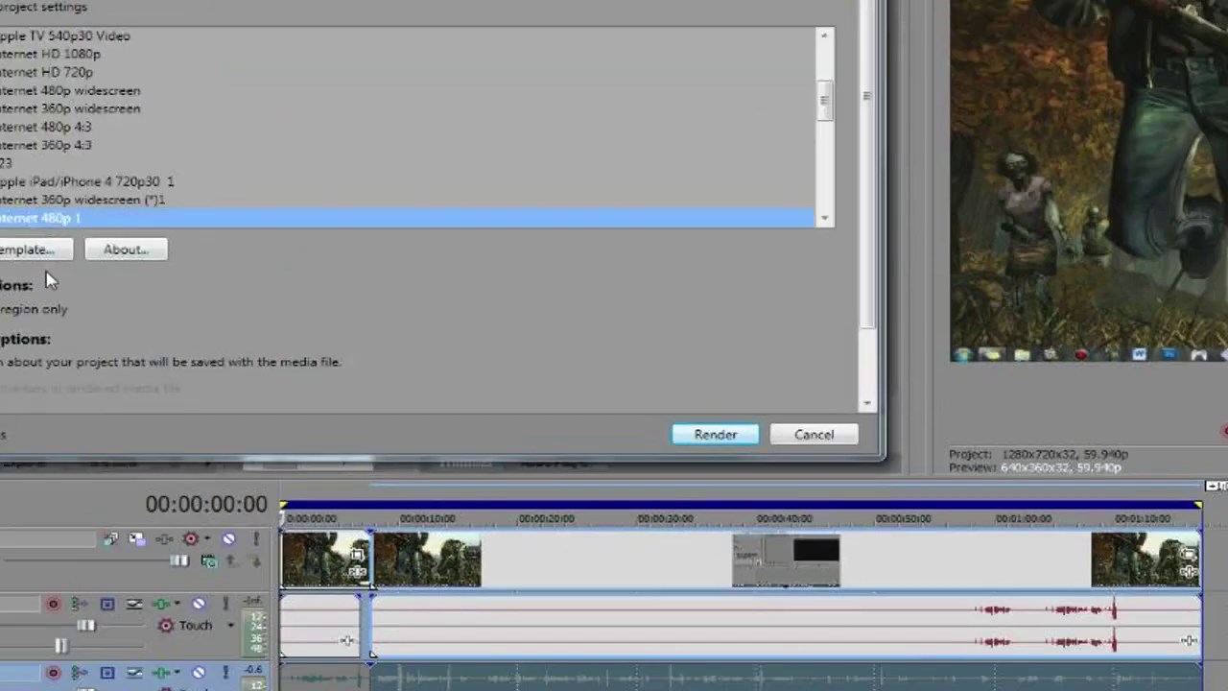
click(42, 255)
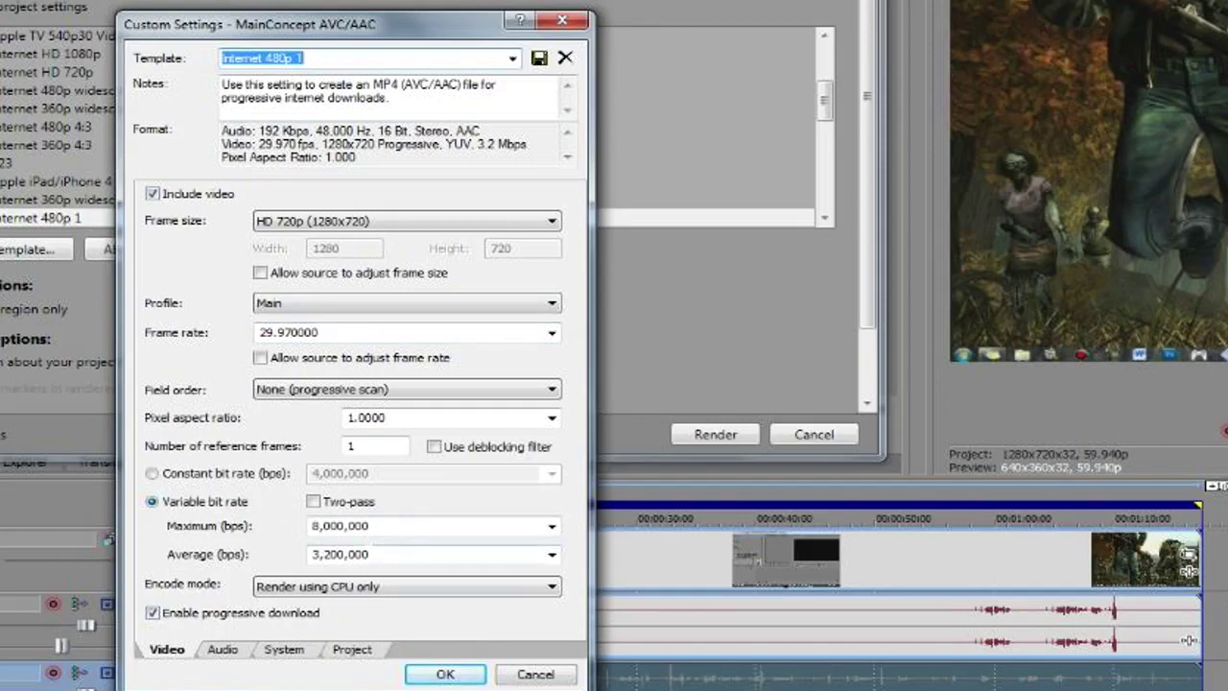
Step: Set encode mode to Render using CPU only, review the Audio, System and Project tabs, and confirm
click(351, 592)
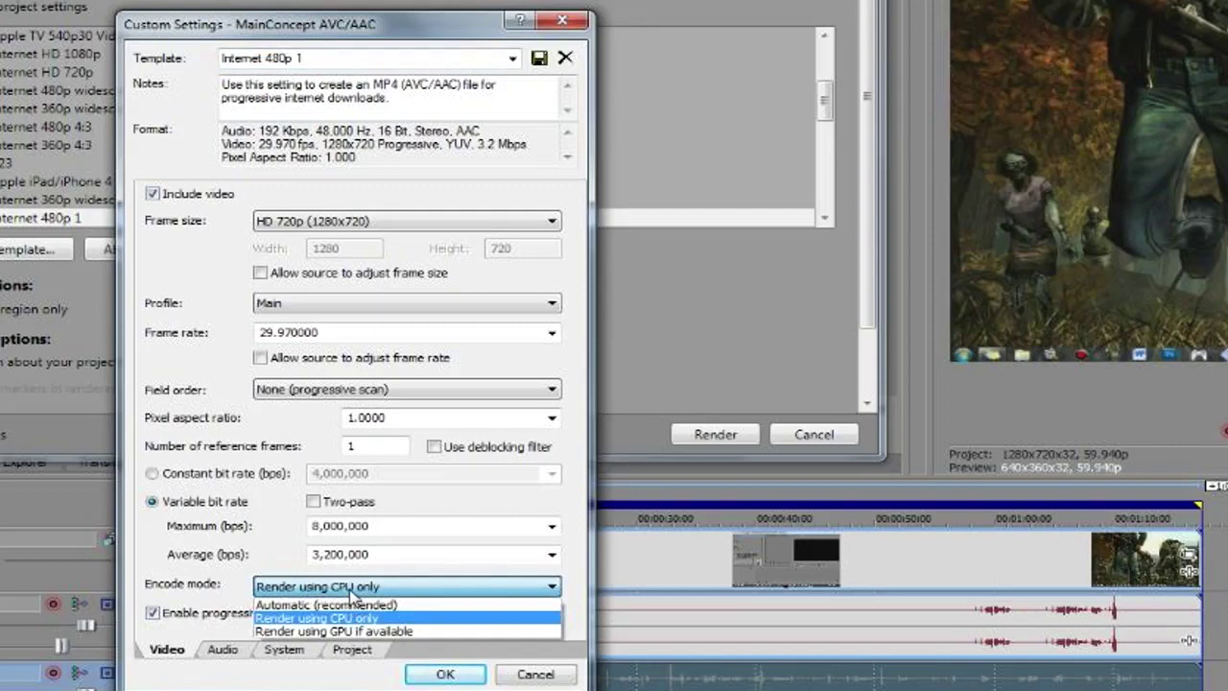
click(351, 594)
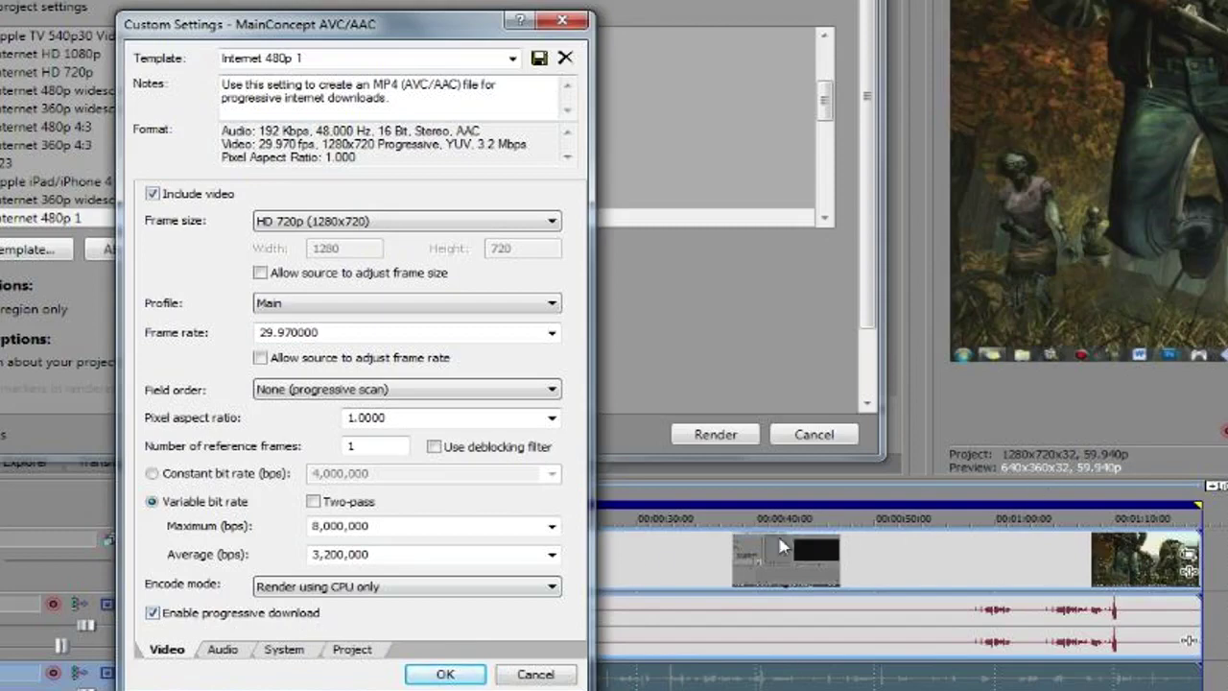
click(224, 650)
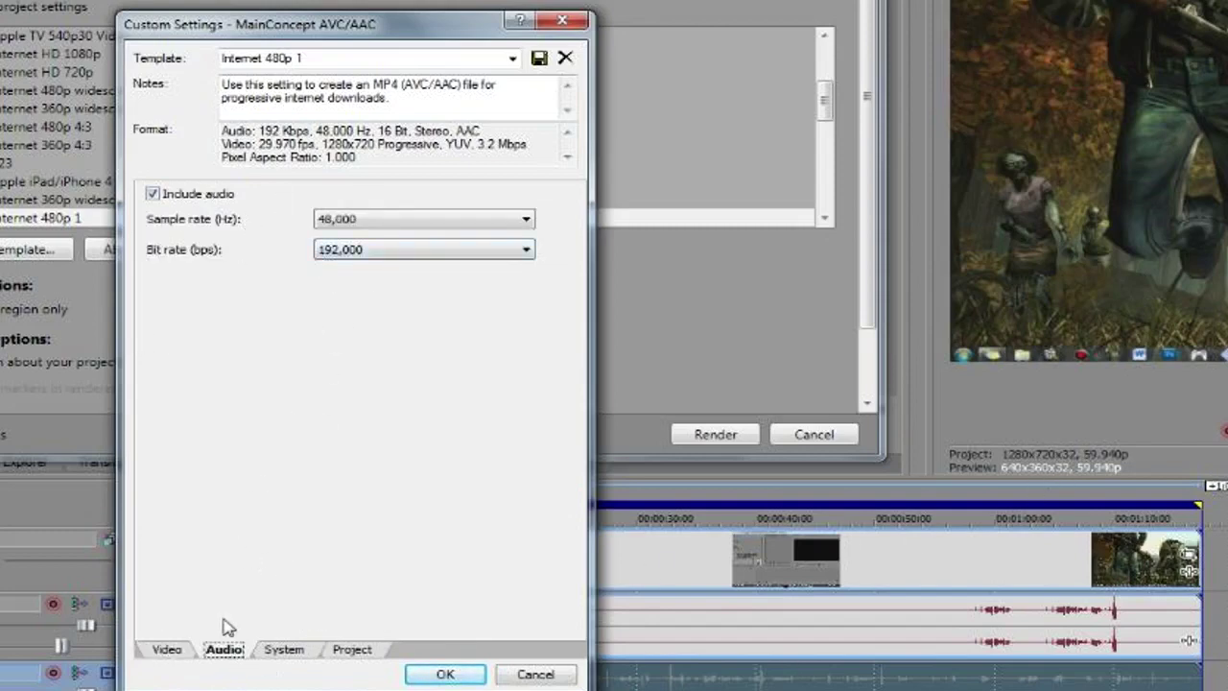
click(284, 649)
click(352, 649)
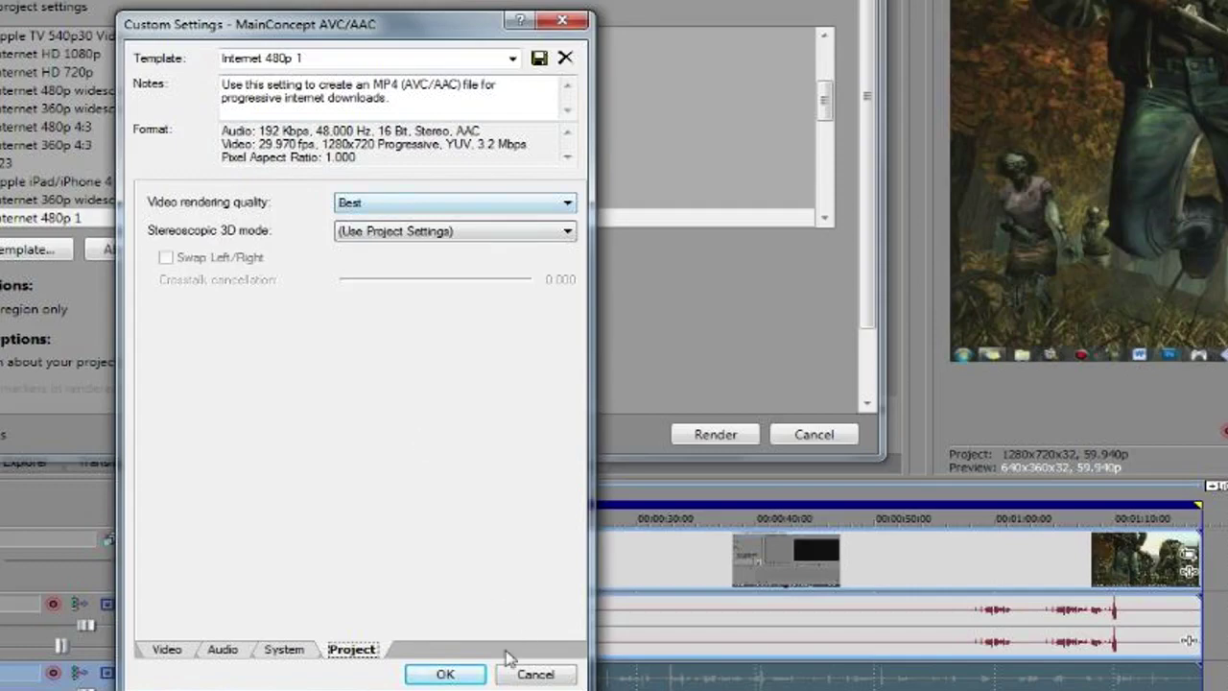
click(448, 672)
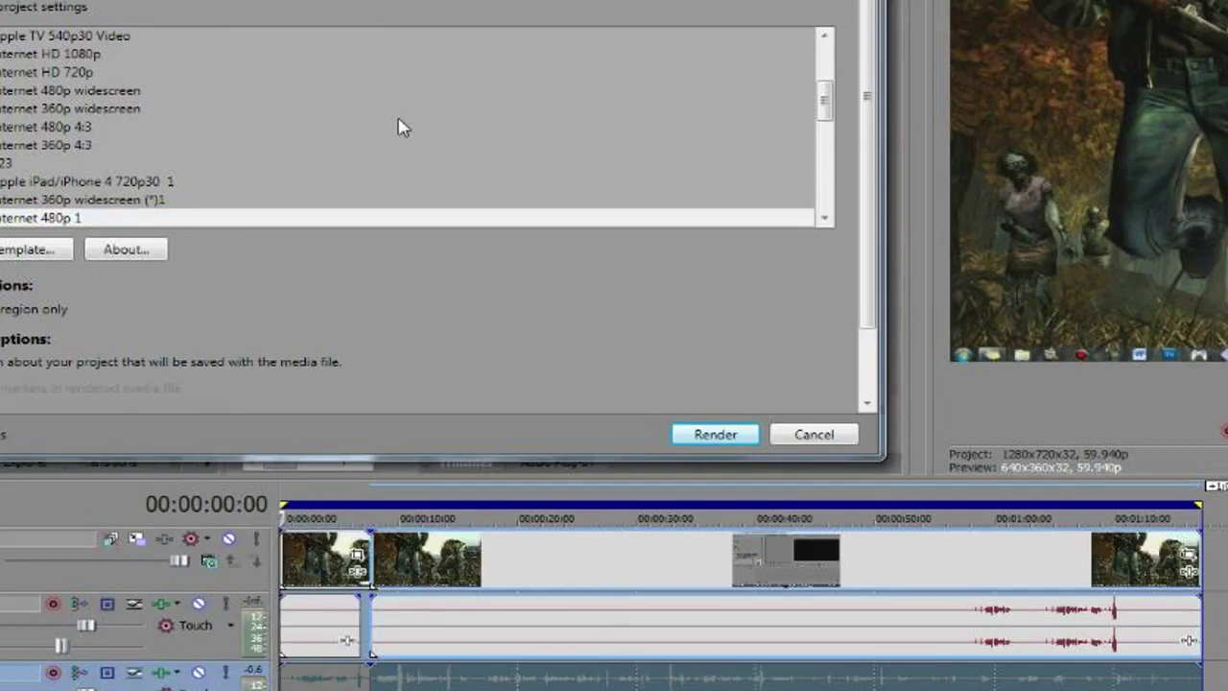
Step: Render the project to 12345test.mp4 and open the finished file when rendering completes
click(722, 438)
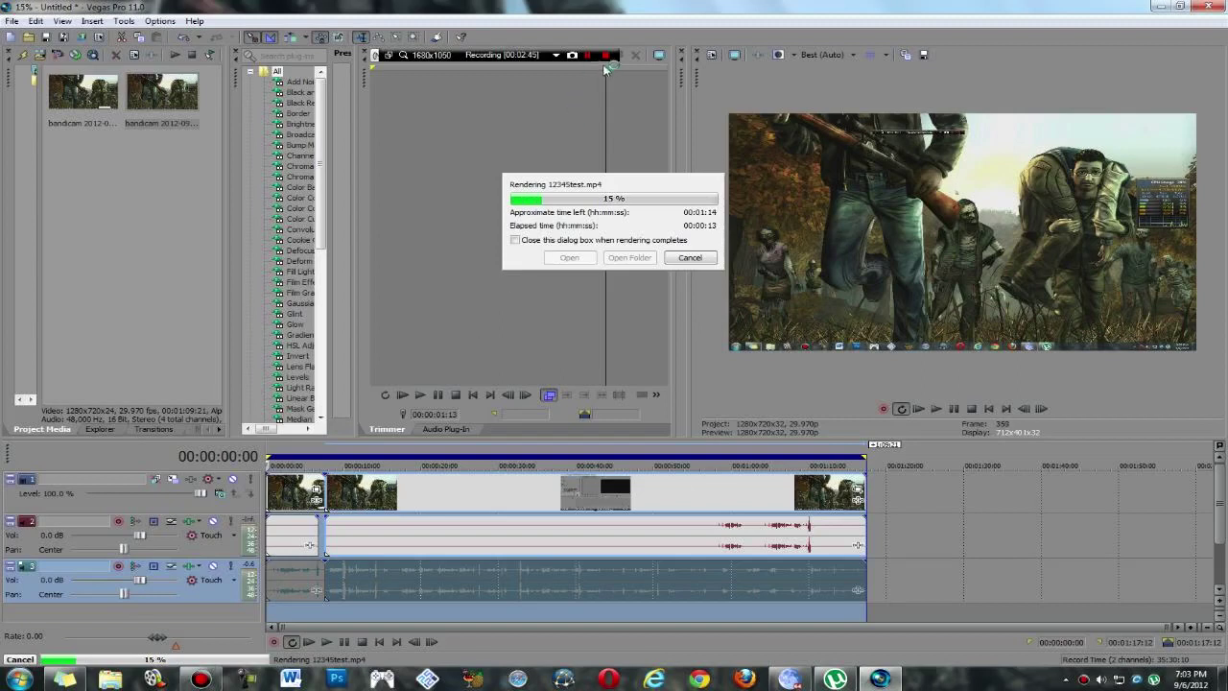
click(587, 56)
click(587, 56)
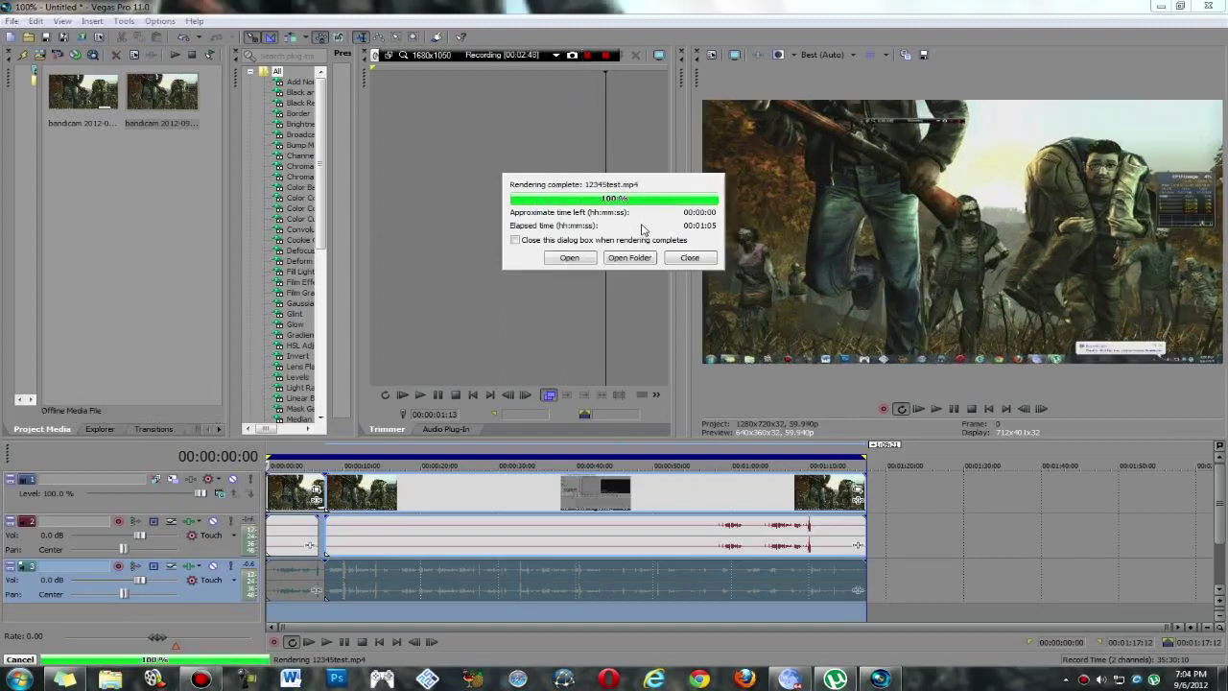
click(571, 259)
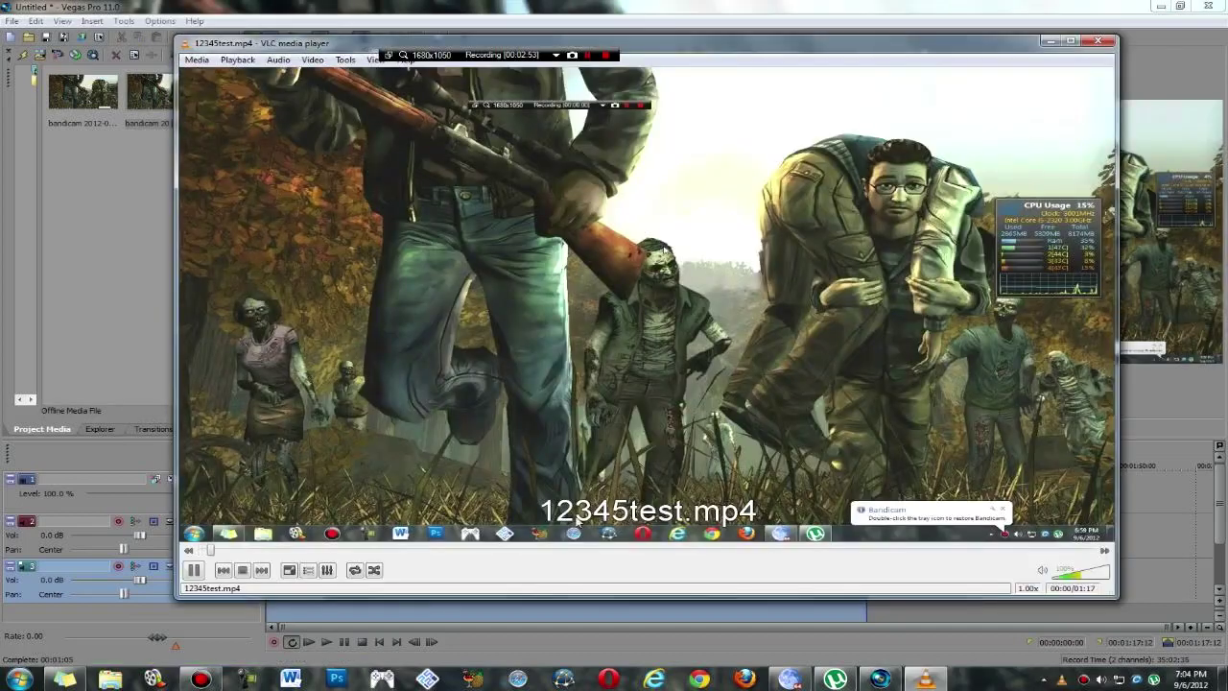
Step: Play 12345test.mp4 fullscreen in VLC, skip around along the seek bar, then close VLC
double_click(547, 422)
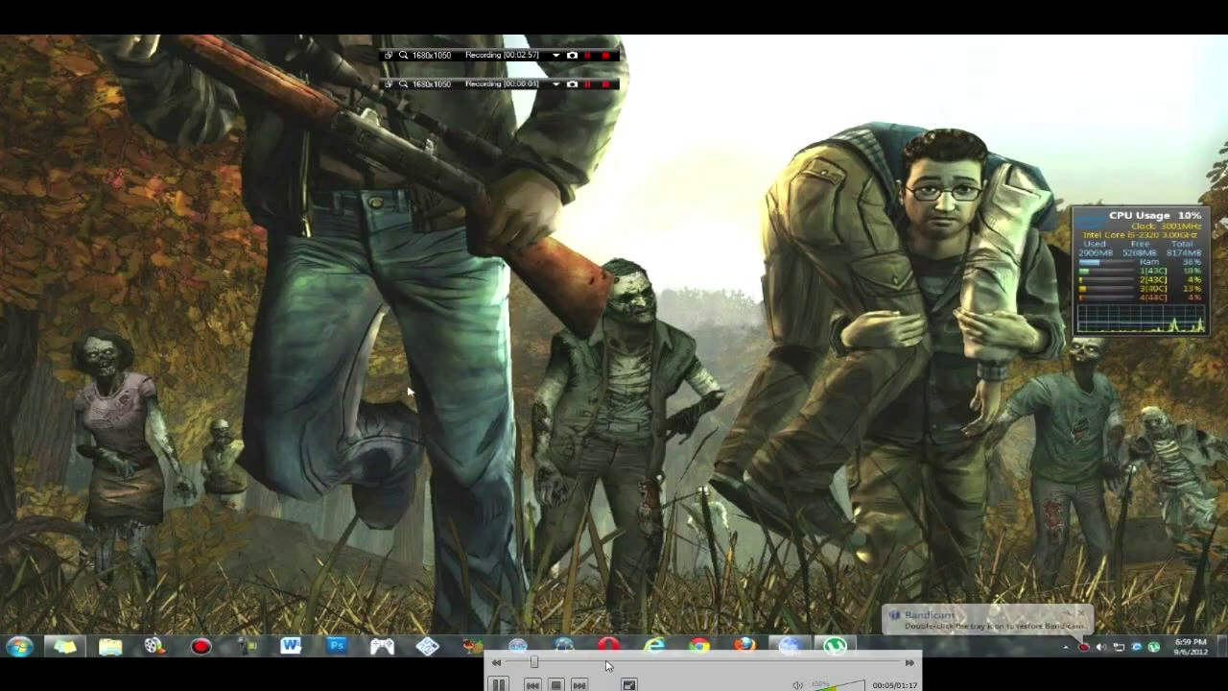
click(606, 661)
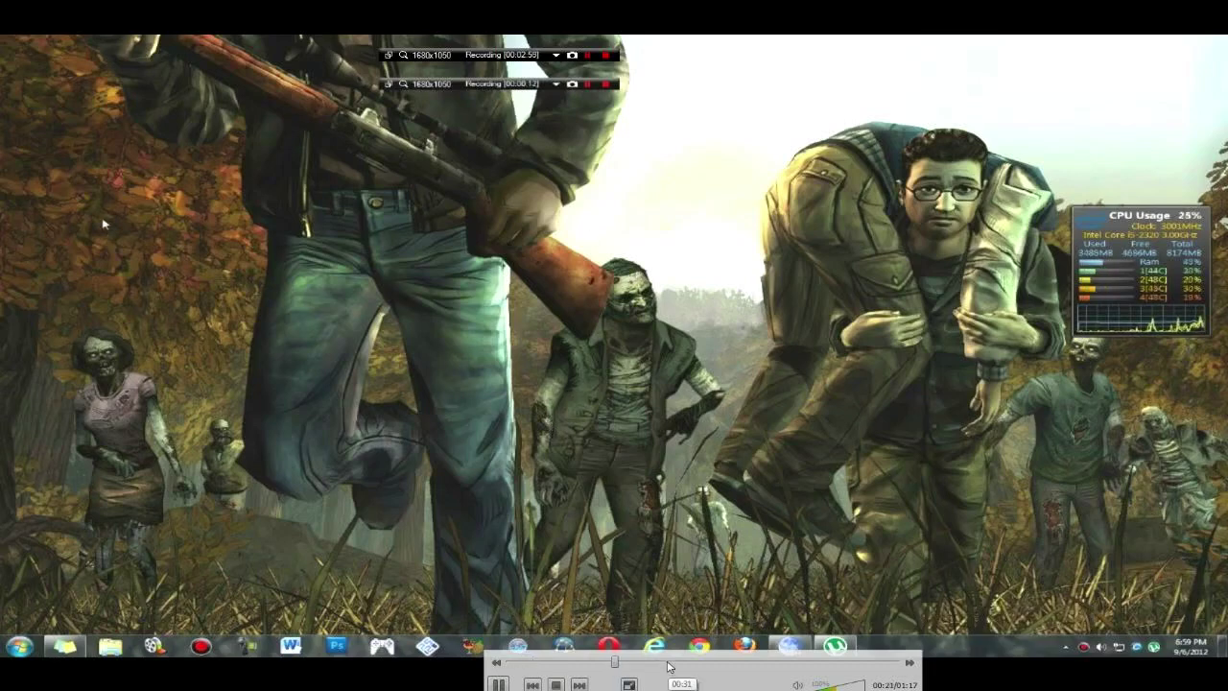
click(668, 663)
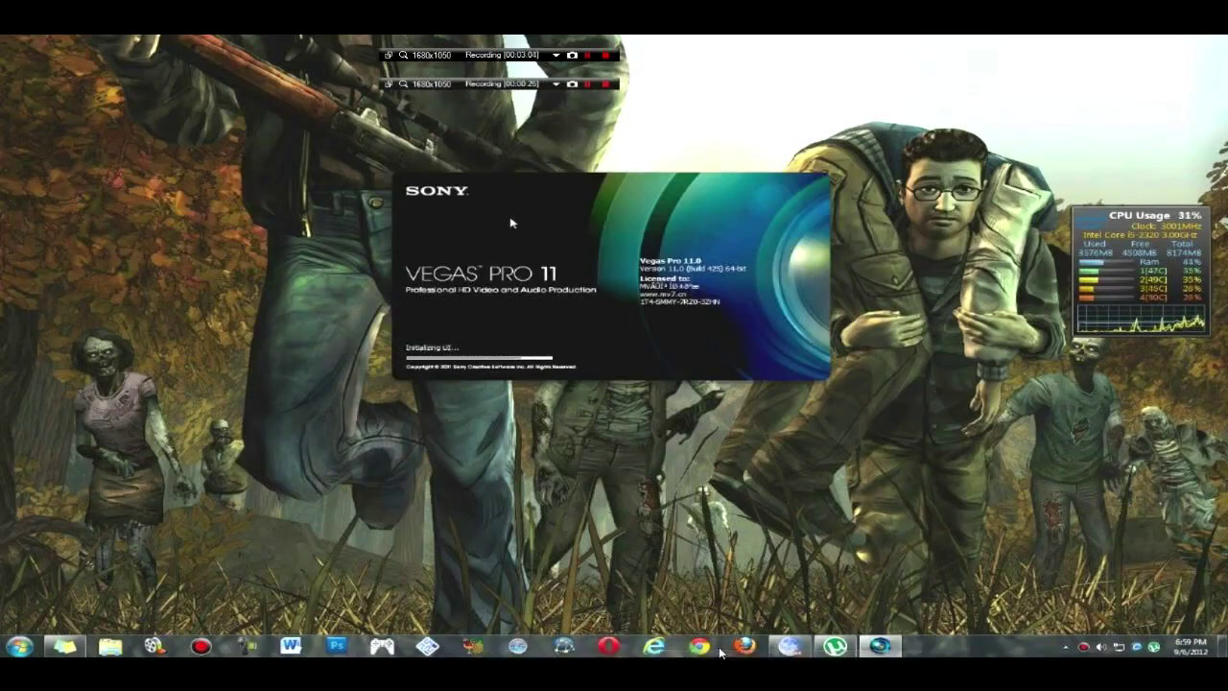
mouse_move(744, 651)
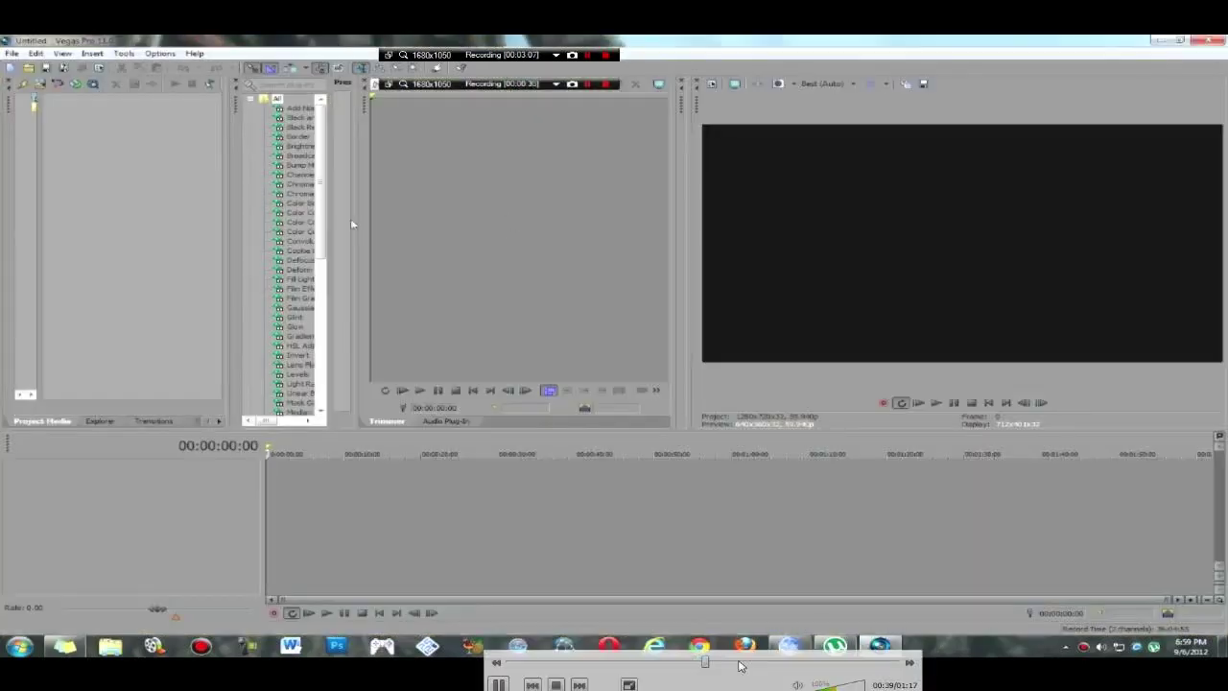
click(765, 662)
click(825, 661)
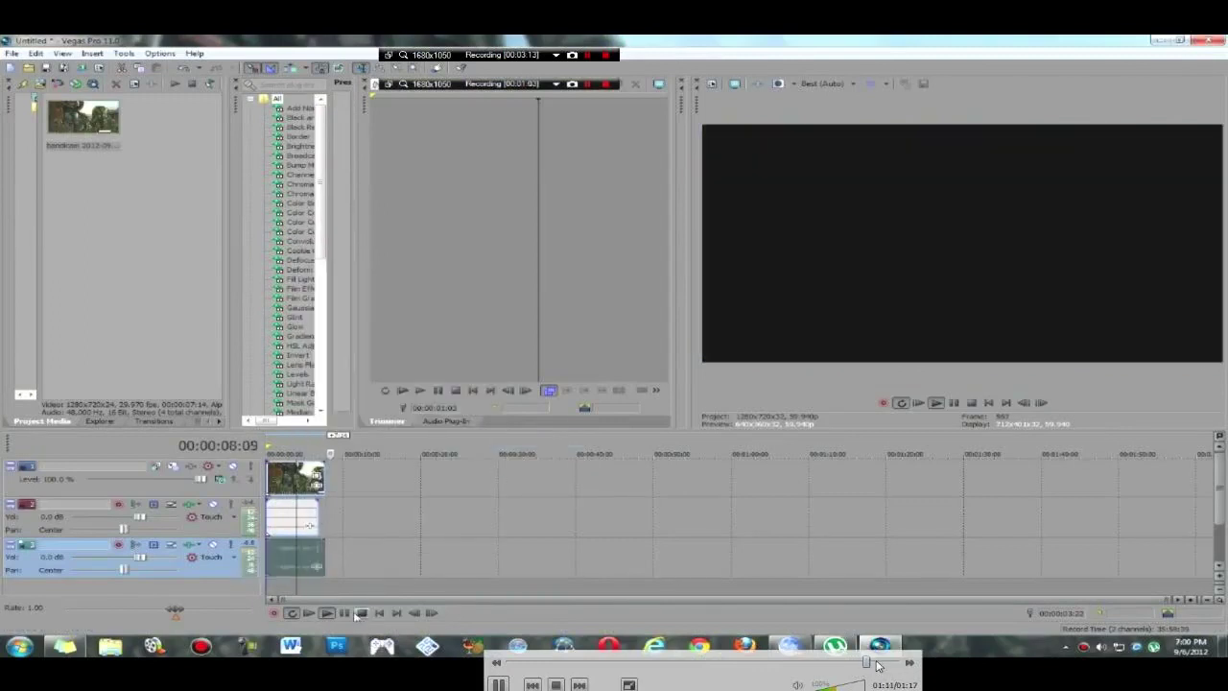
click(819, 662)
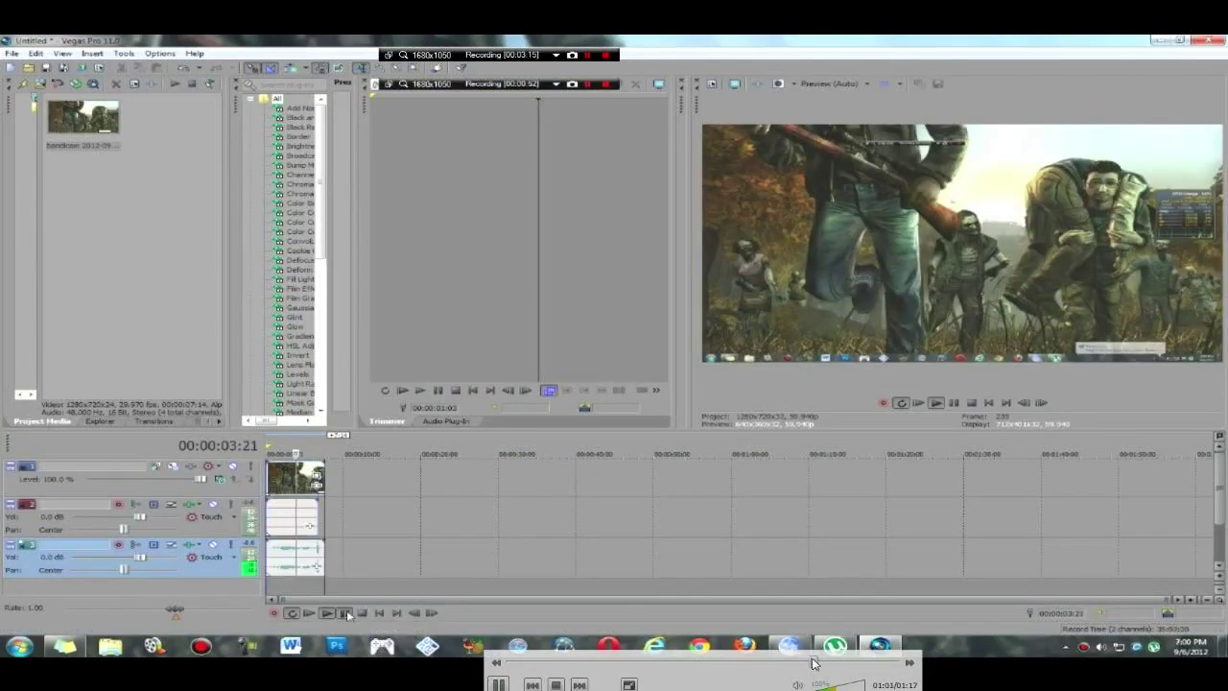
click(880, 661)
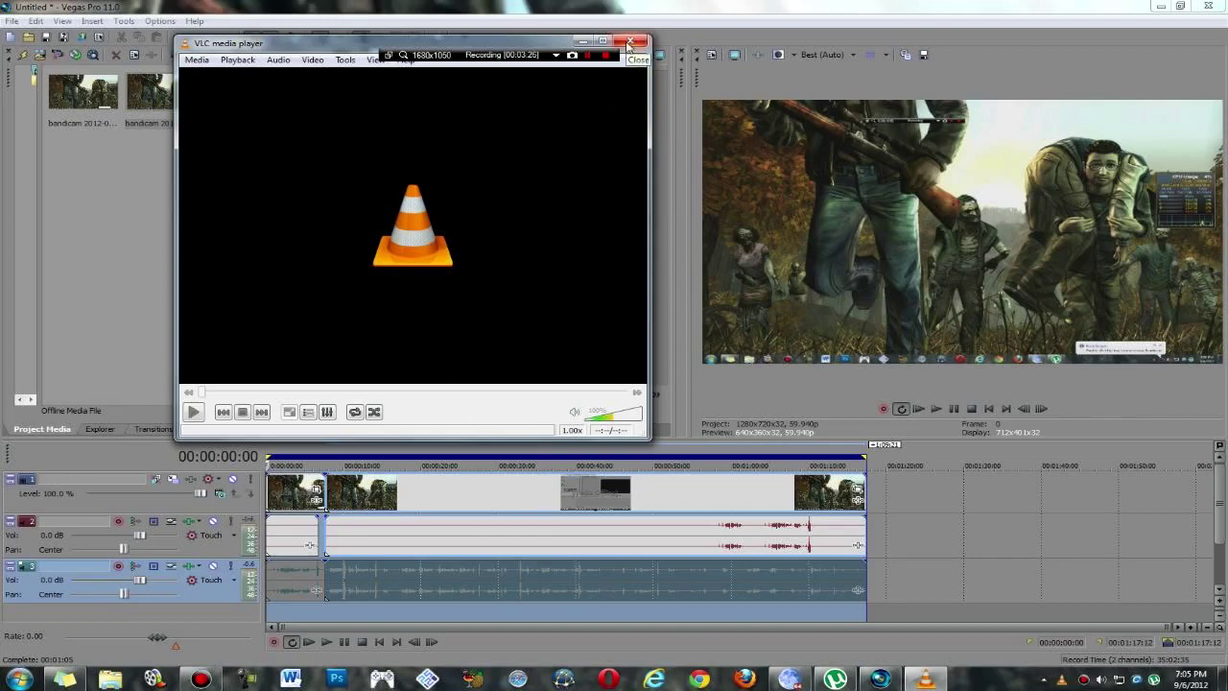
click(631, 44)
Step: Mute the gameplay clip's audio event with Switches > Mute
right_click(802, 533)
mouse_move(910, 378)
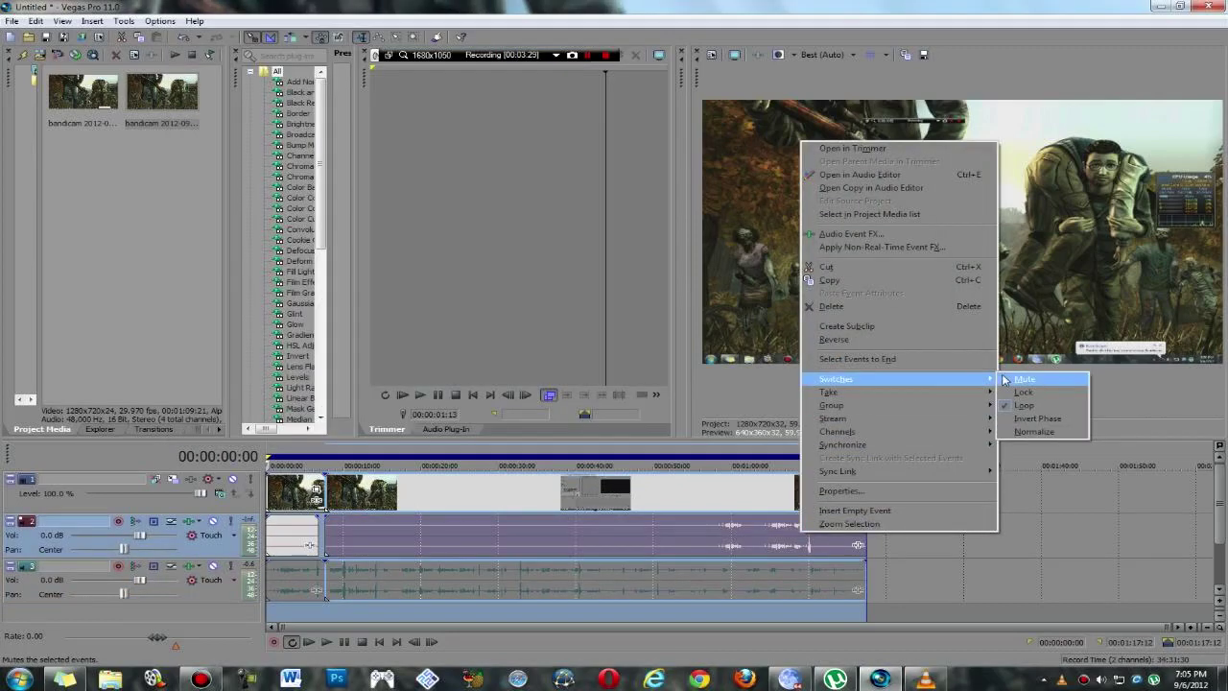
click(1031, 380)
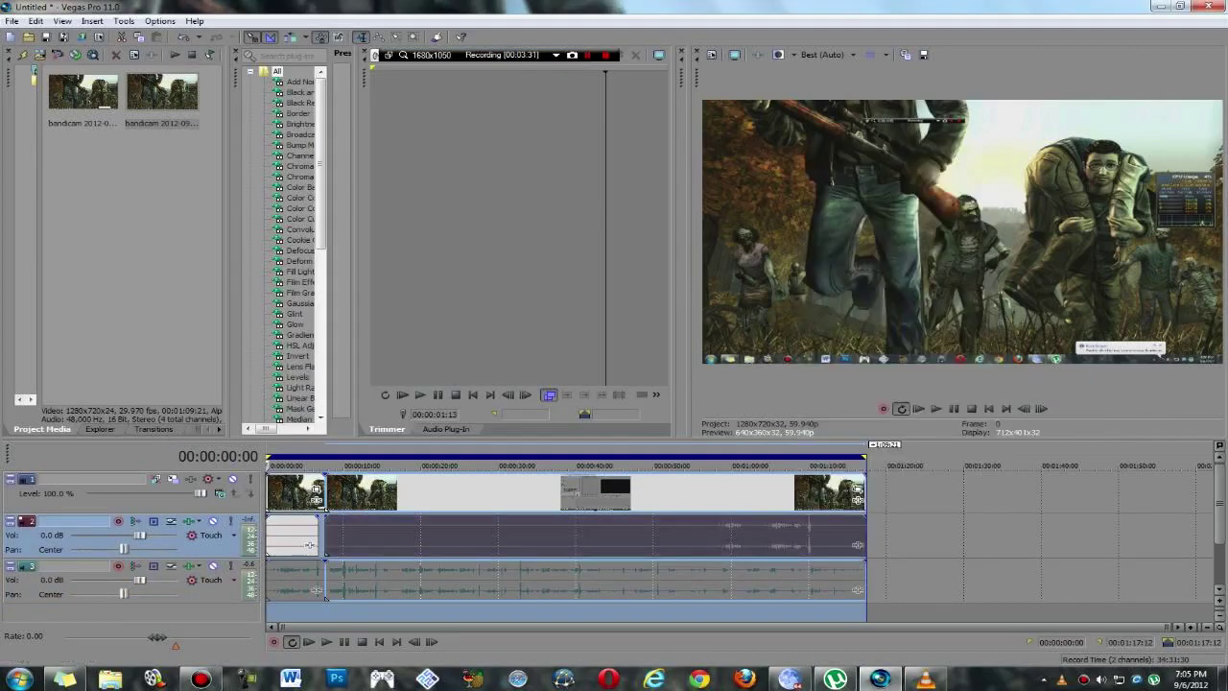
Step: Close the leftover VLC window from the taskbar and quit Vegas, answering the save prompt
click(802, 681)
mouse_move(927, 681)
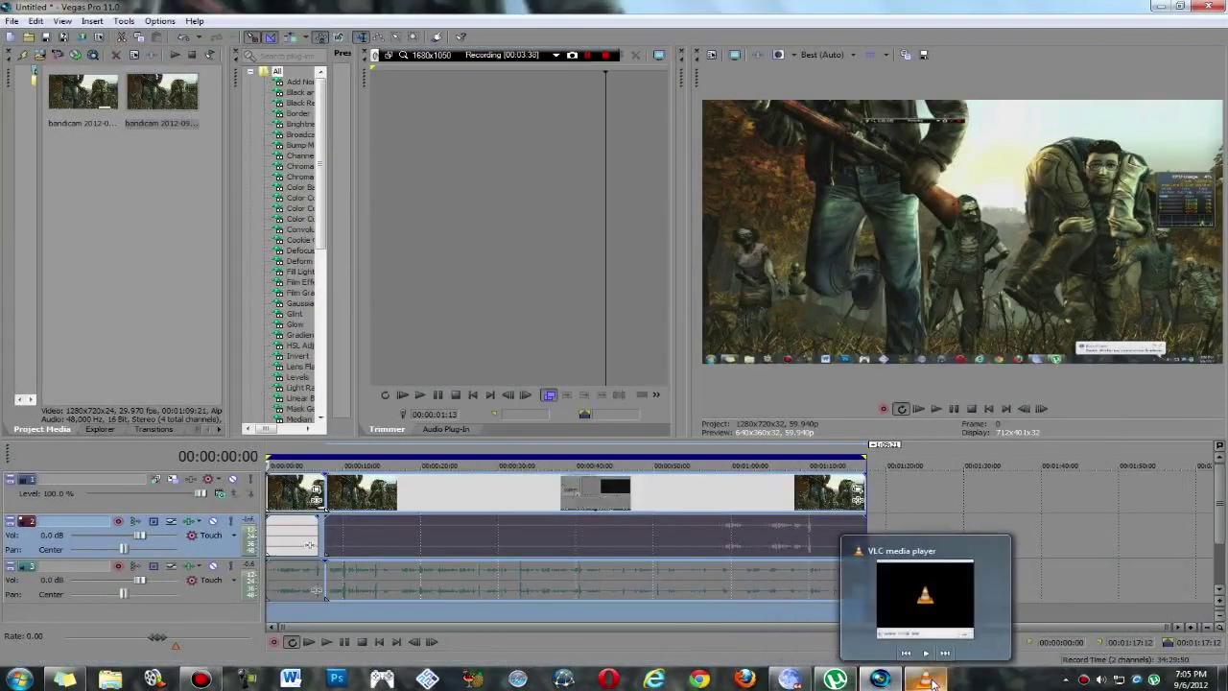
click(456, 677)
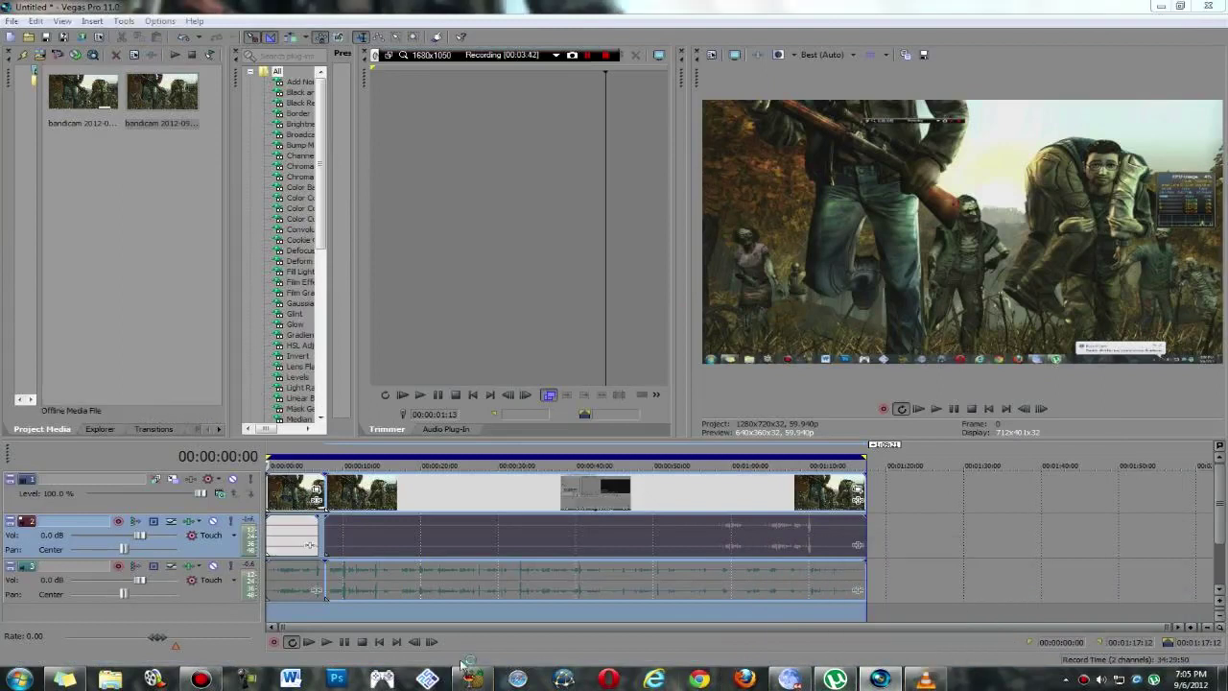
right_click(945, 671)
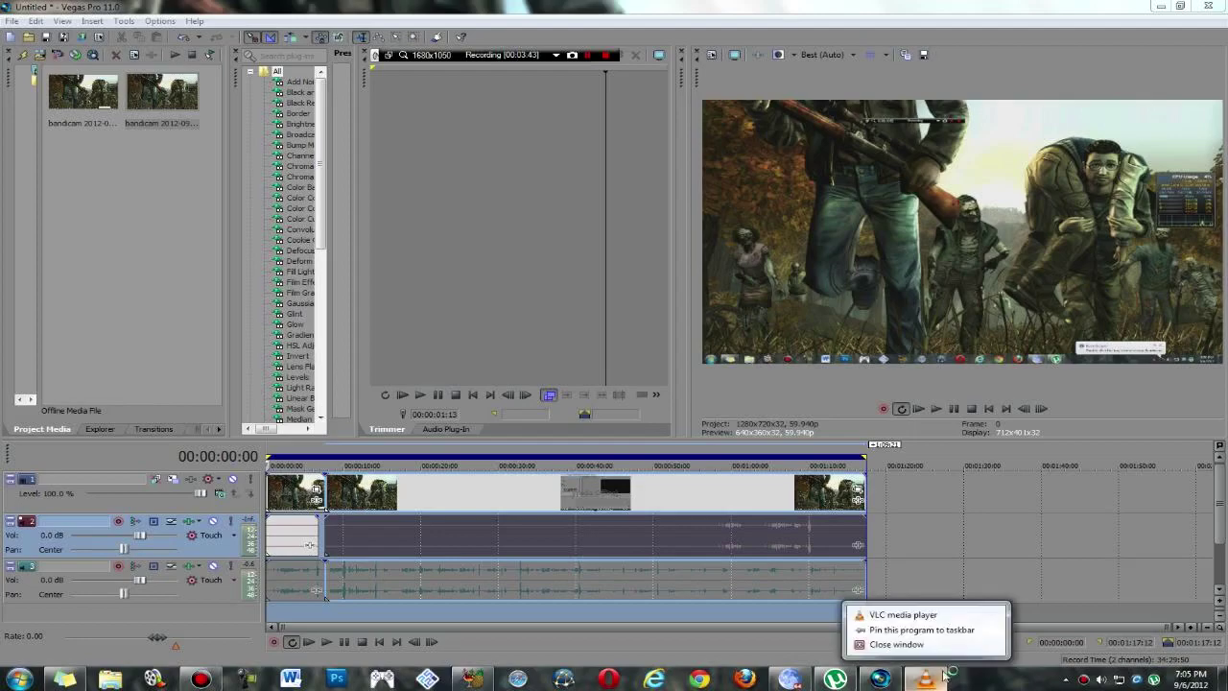
click(891, 566)
key(alt+F4)
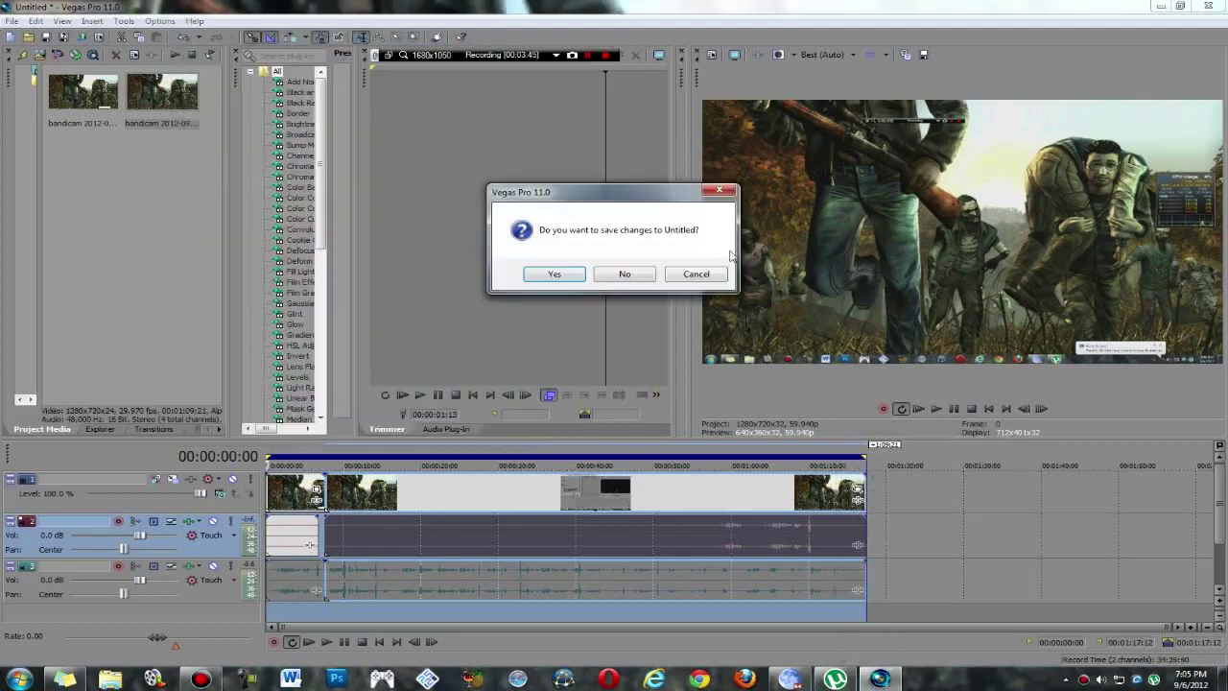
click(622, 276)
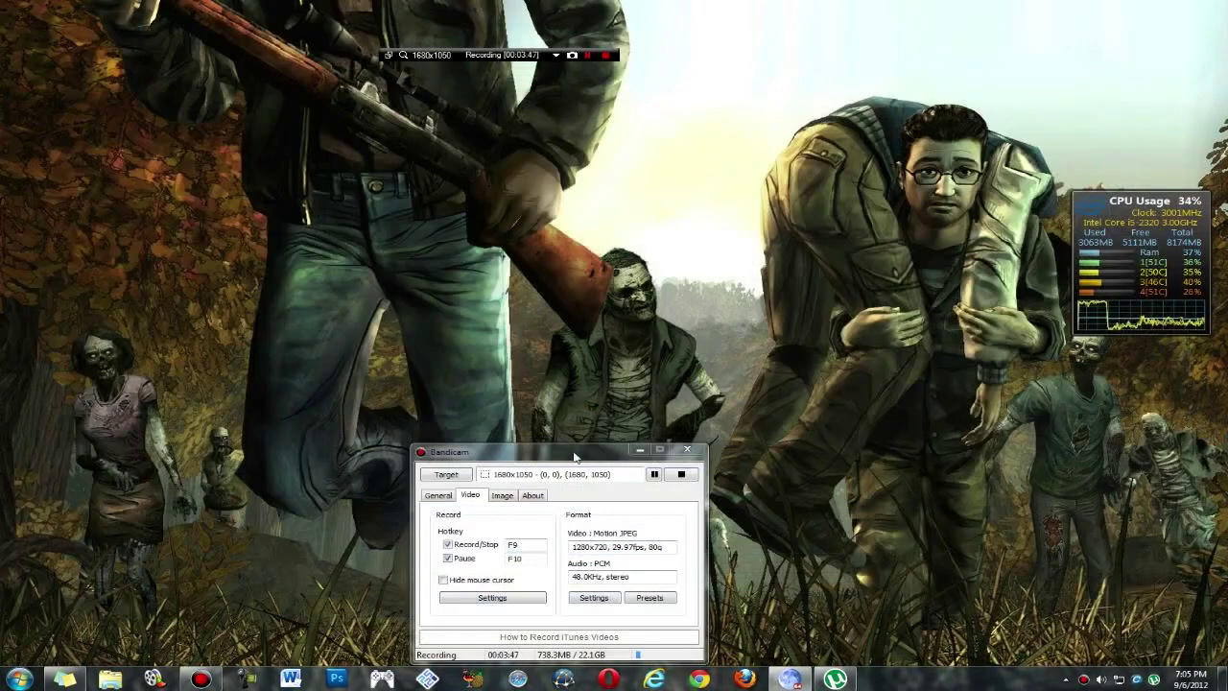
Step: Close Bandicam and restore HandBrake from the system tray
click(687, 449)
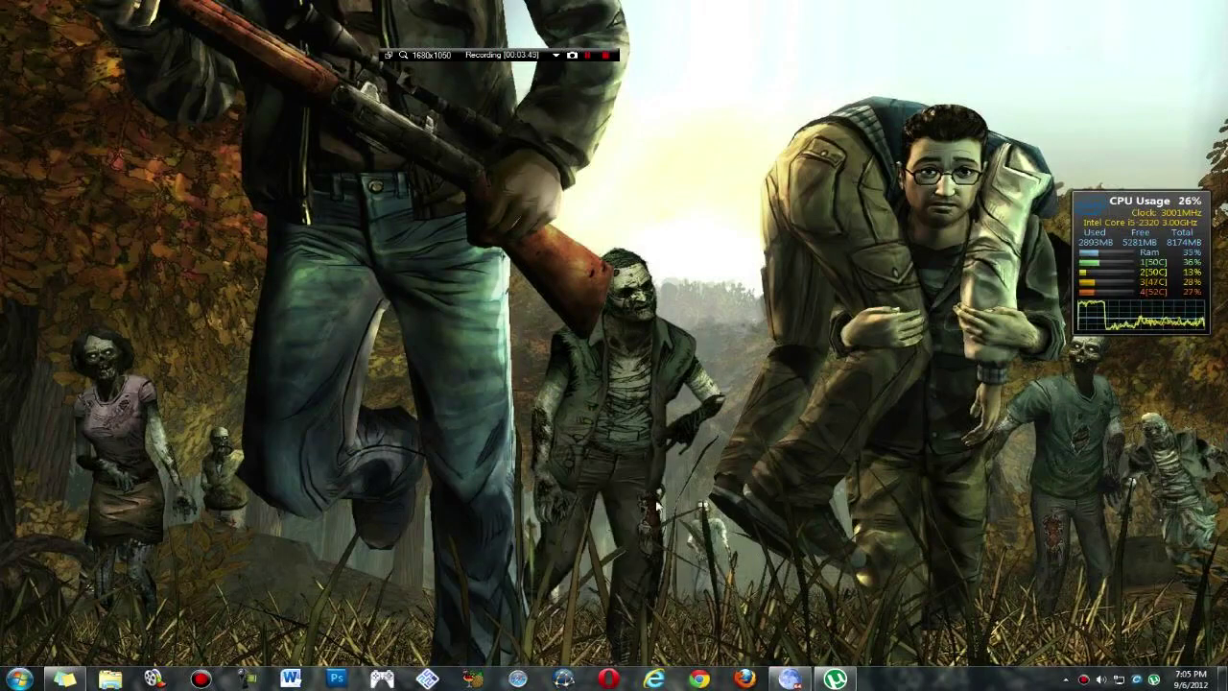
click(1065, 678)
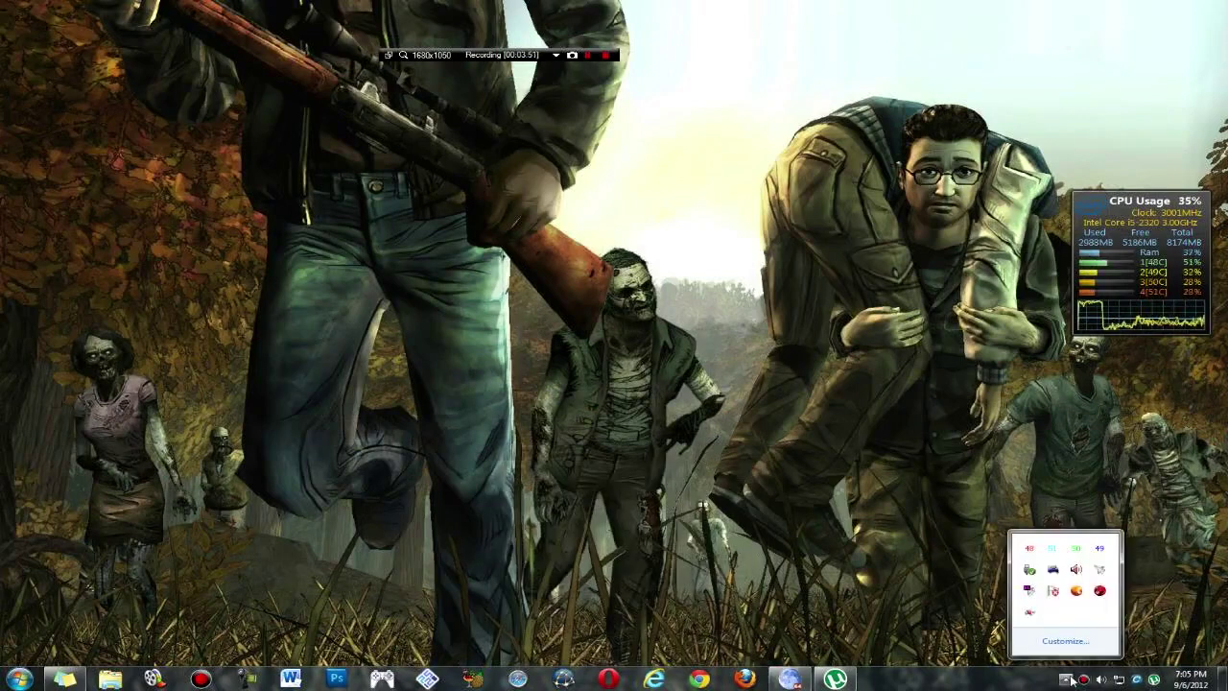
double_click(1051, 592)
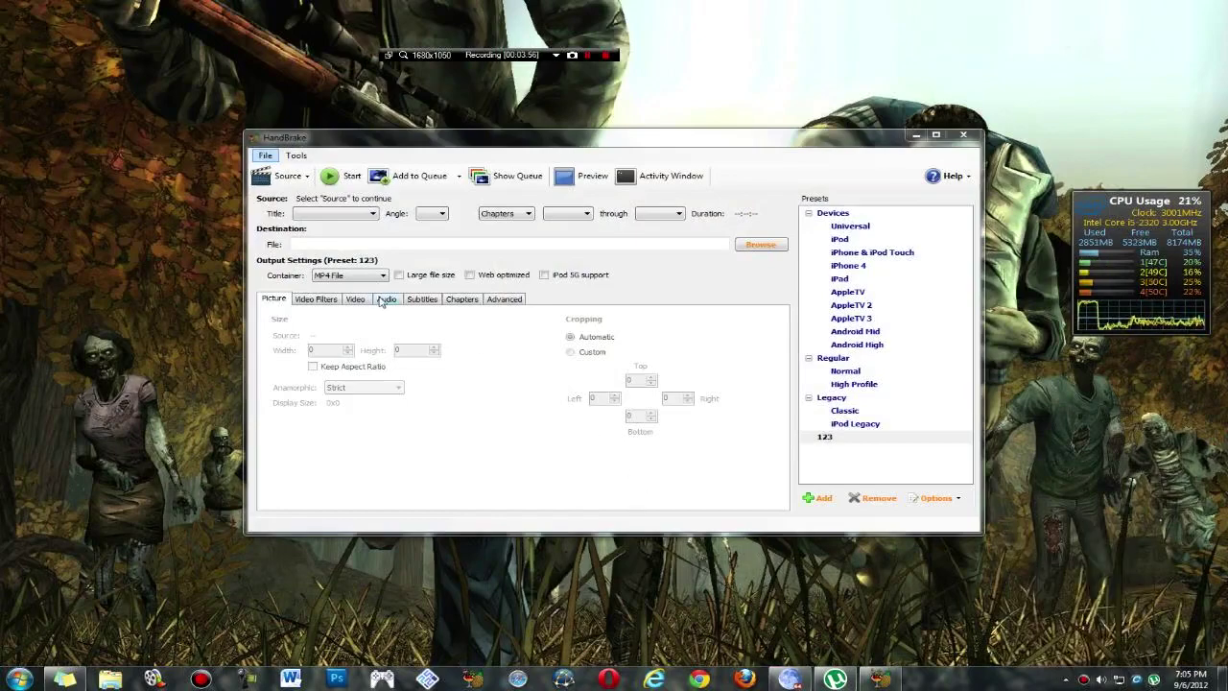
Step: Load 12345test.mp4 from Documents as HandBrake's source video
click(288, 176)
click(326, 213)
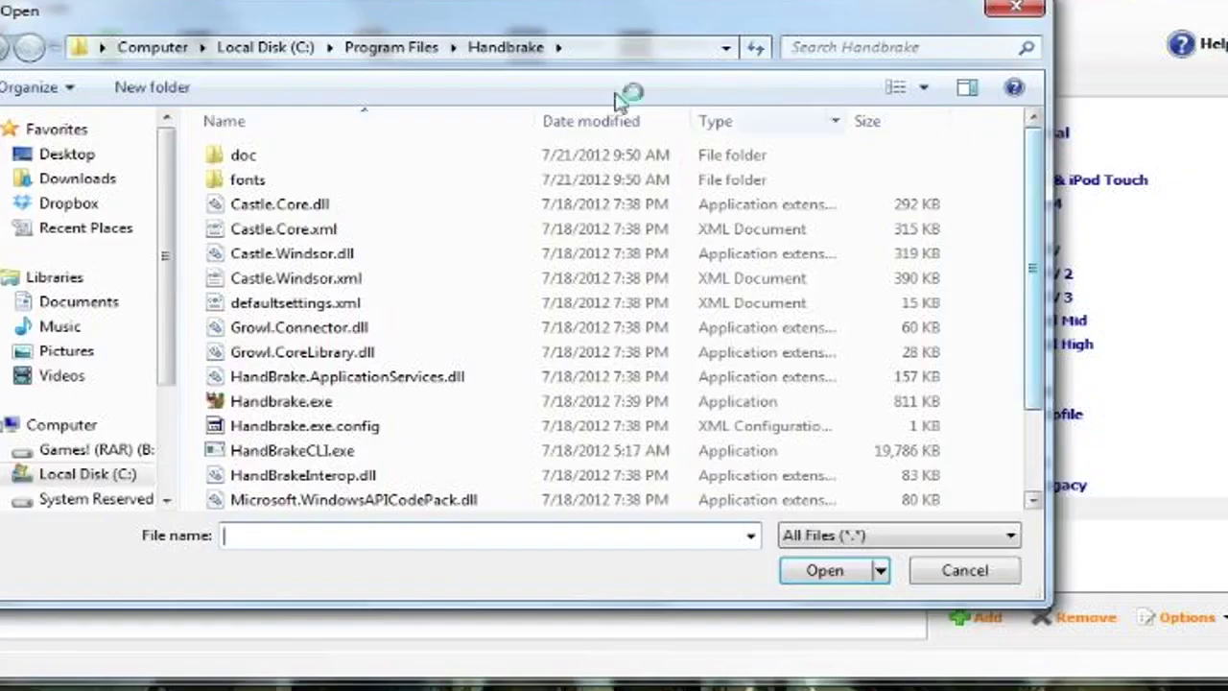
click(63, 299)
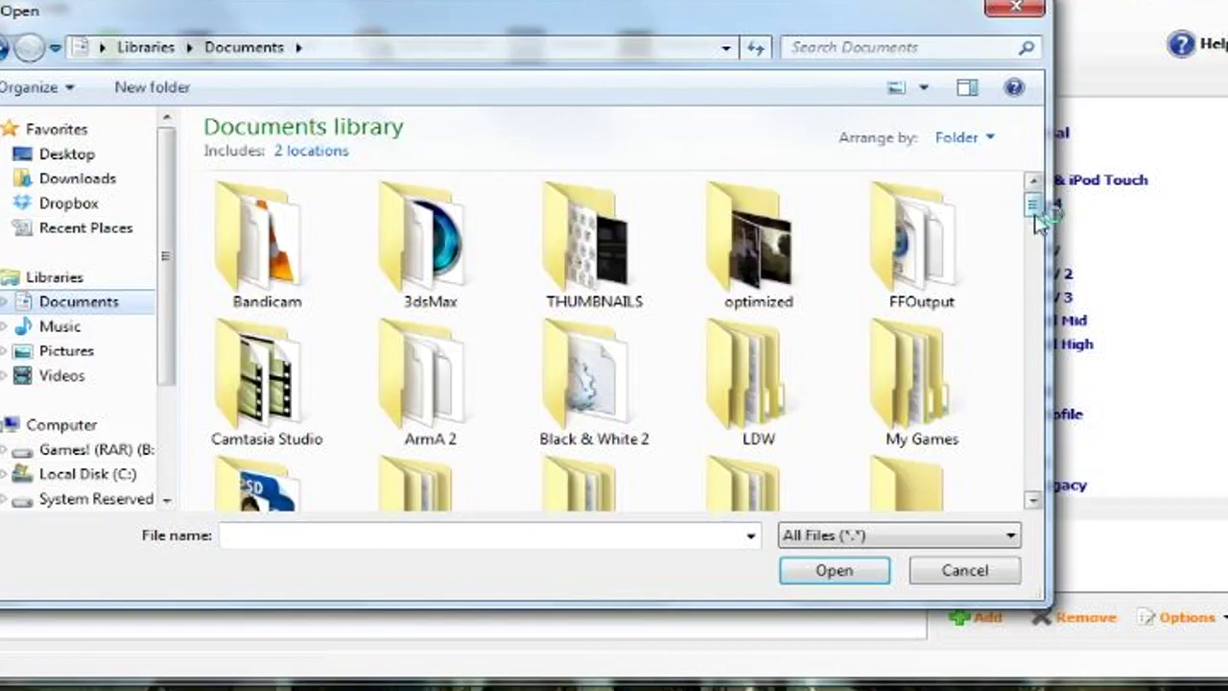
drag(1038, 220, 1059, 268)
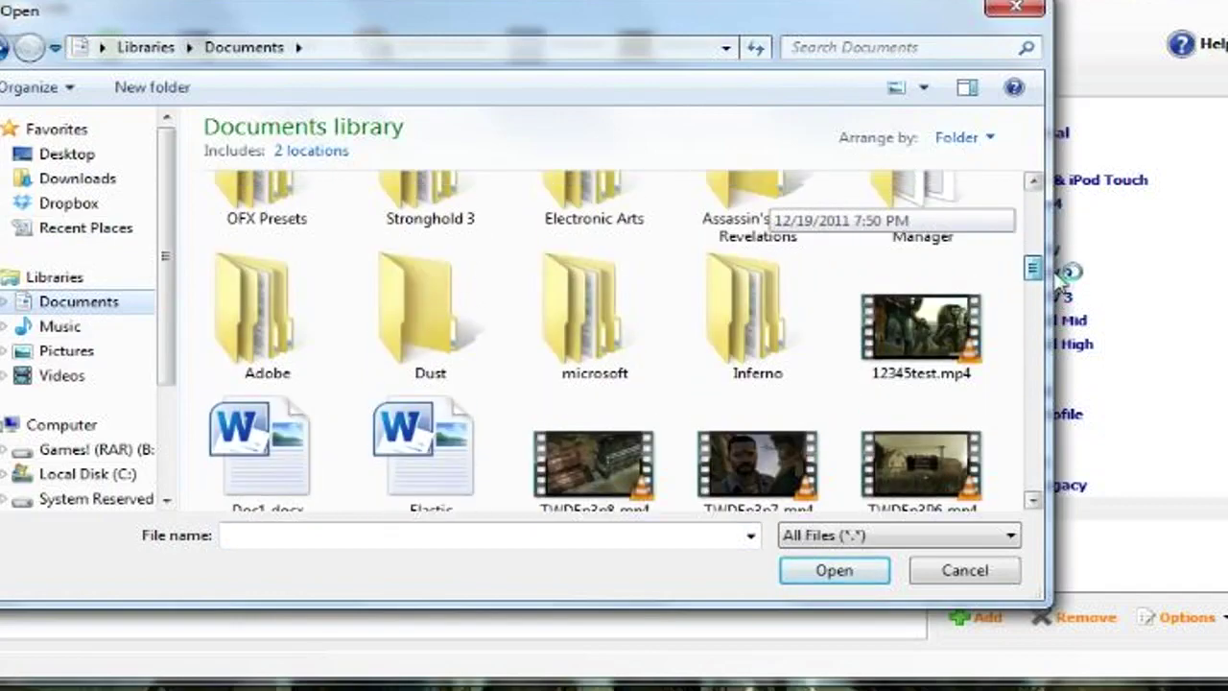
key(Escape)
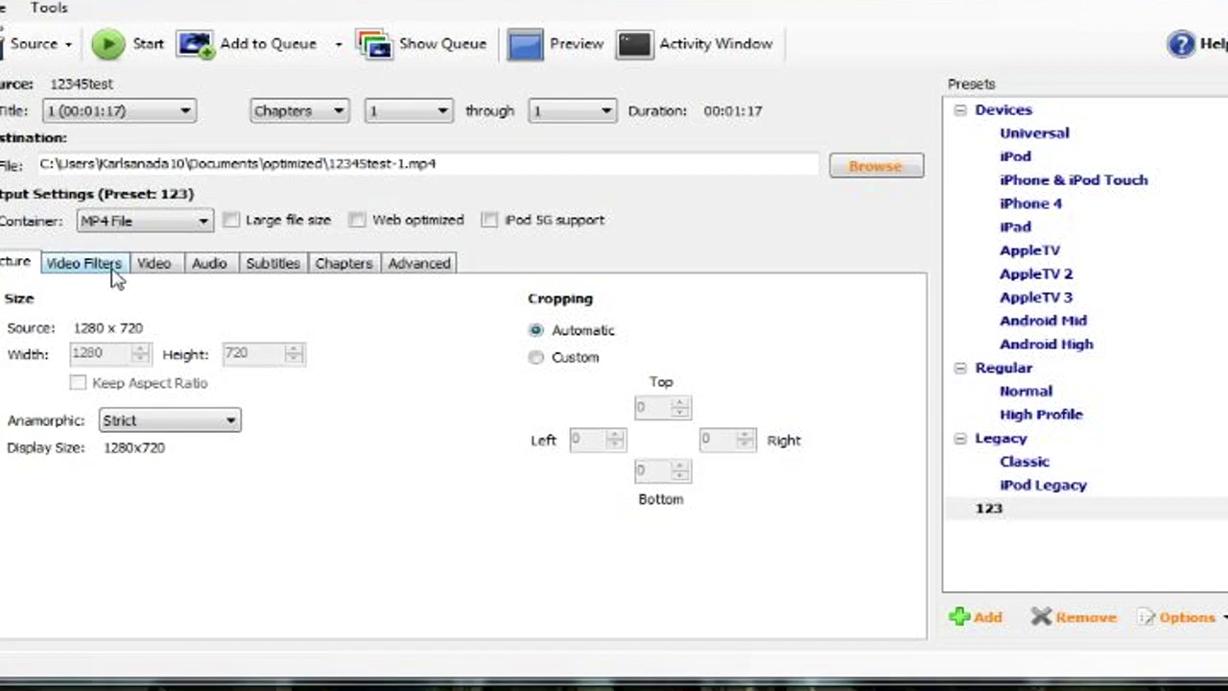
Step: Review the Filters, Video, Audio, Subtitles, Chapters and Advanced tabs, then encode 12345test-1.mp4 with preset 123
click(113, 272)
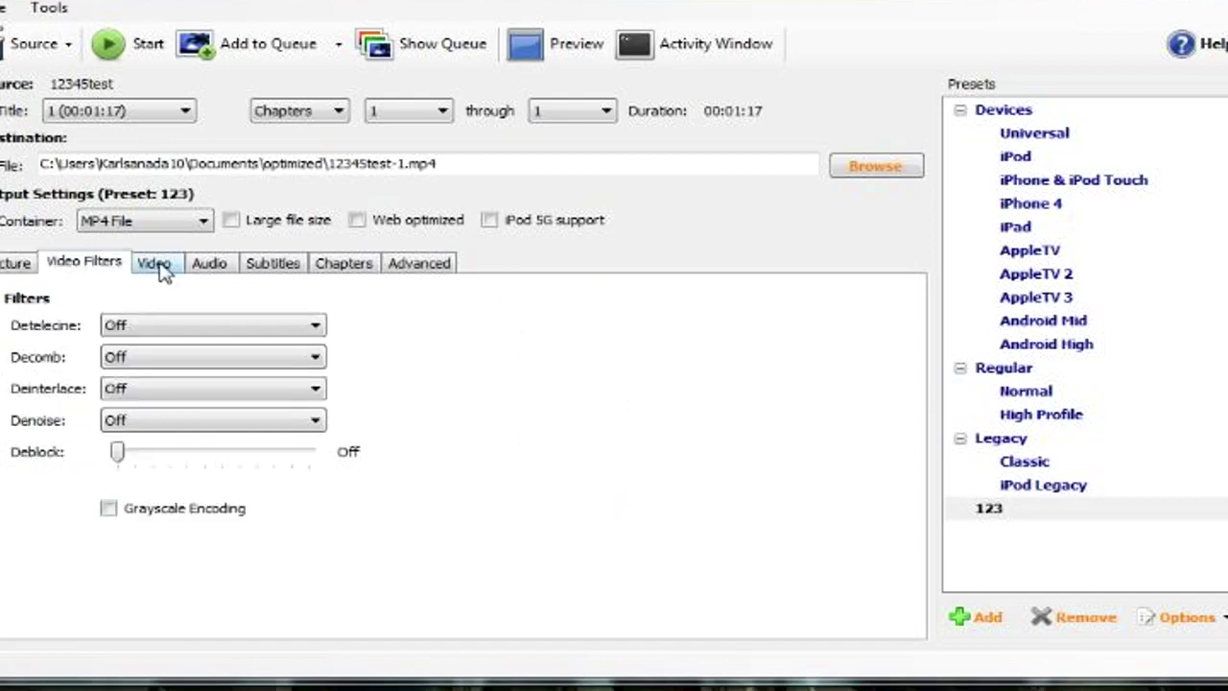
click(161, 271)
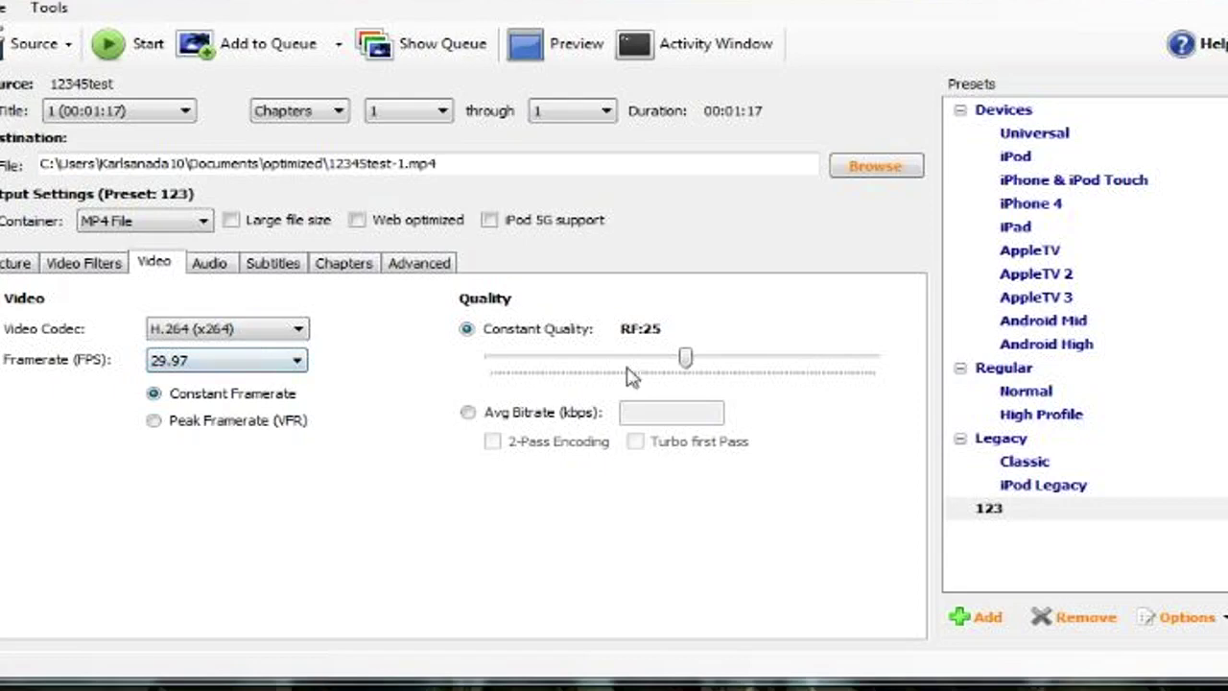
click(213, 265)
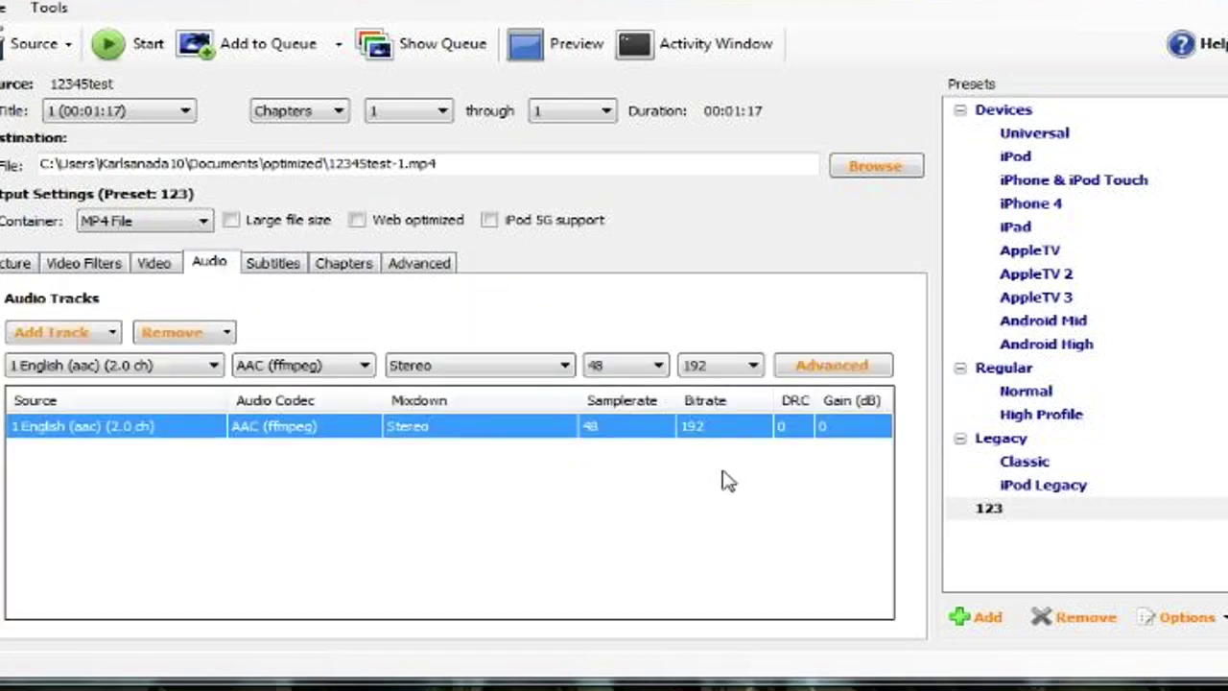
click(288, 267)
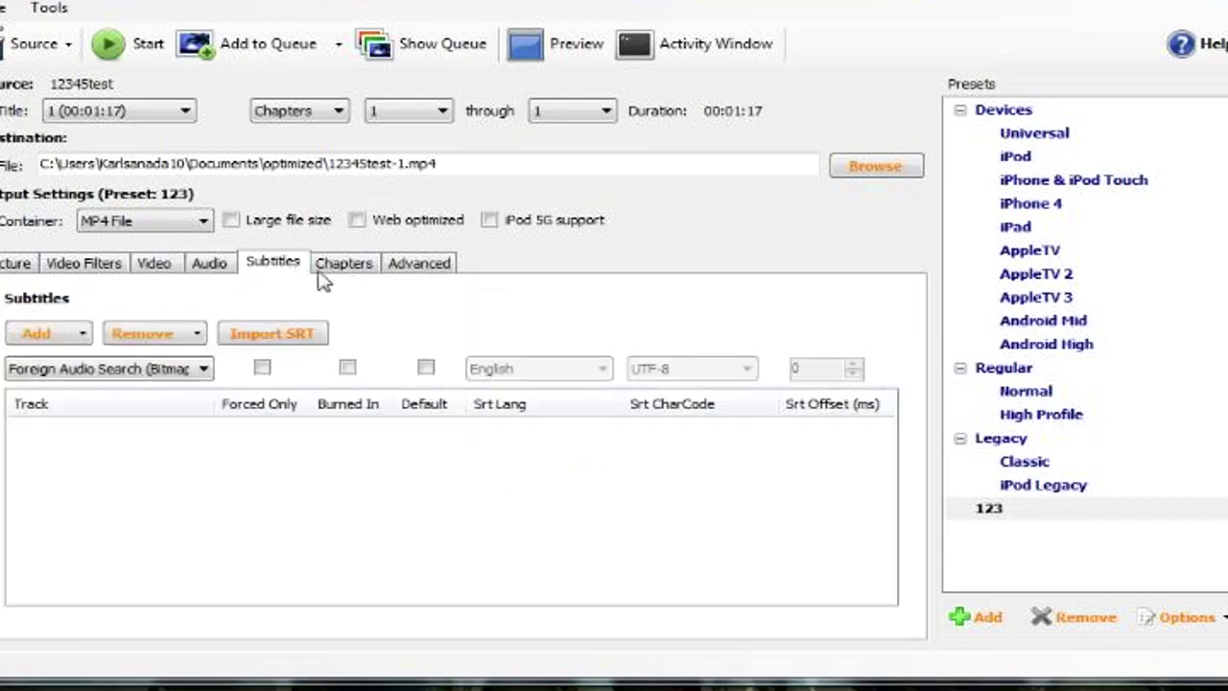
click(357, 275)
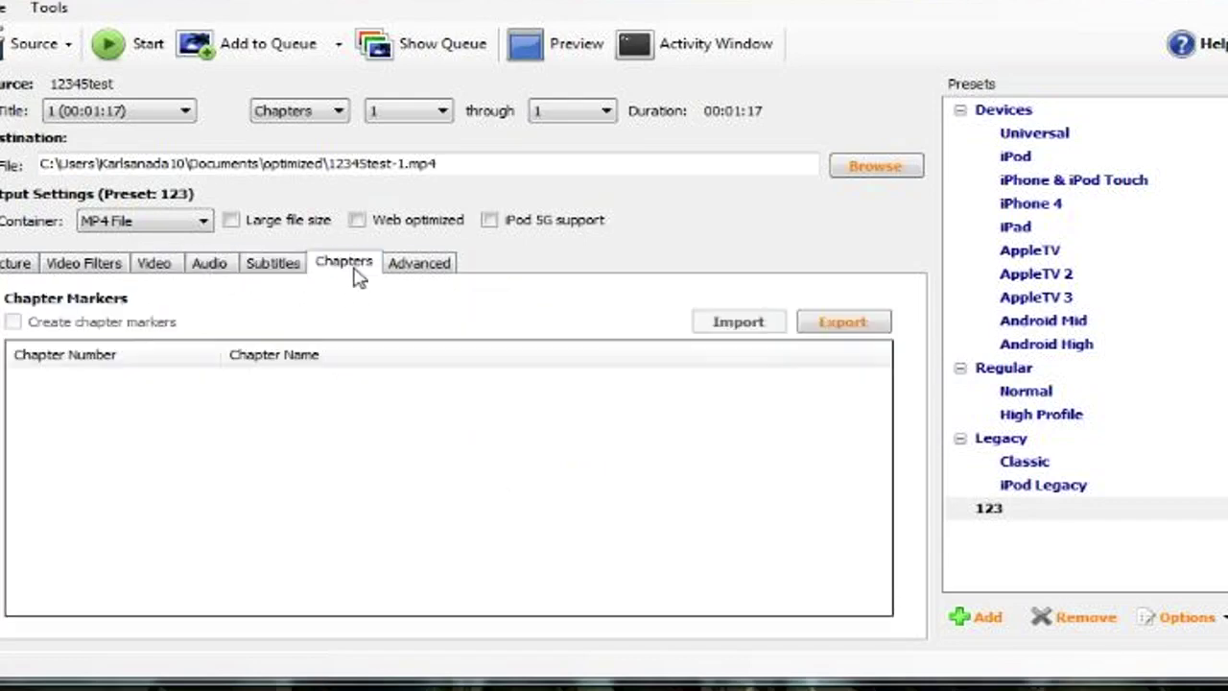
click(437, 265)
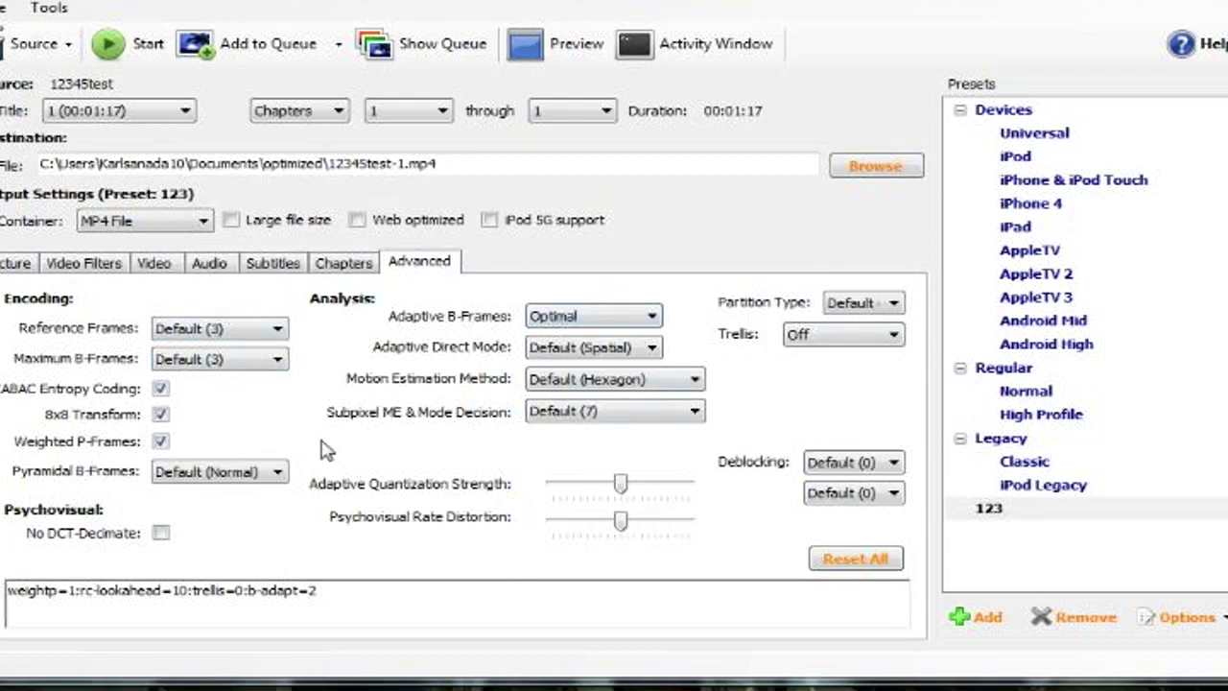
click(119, 59)
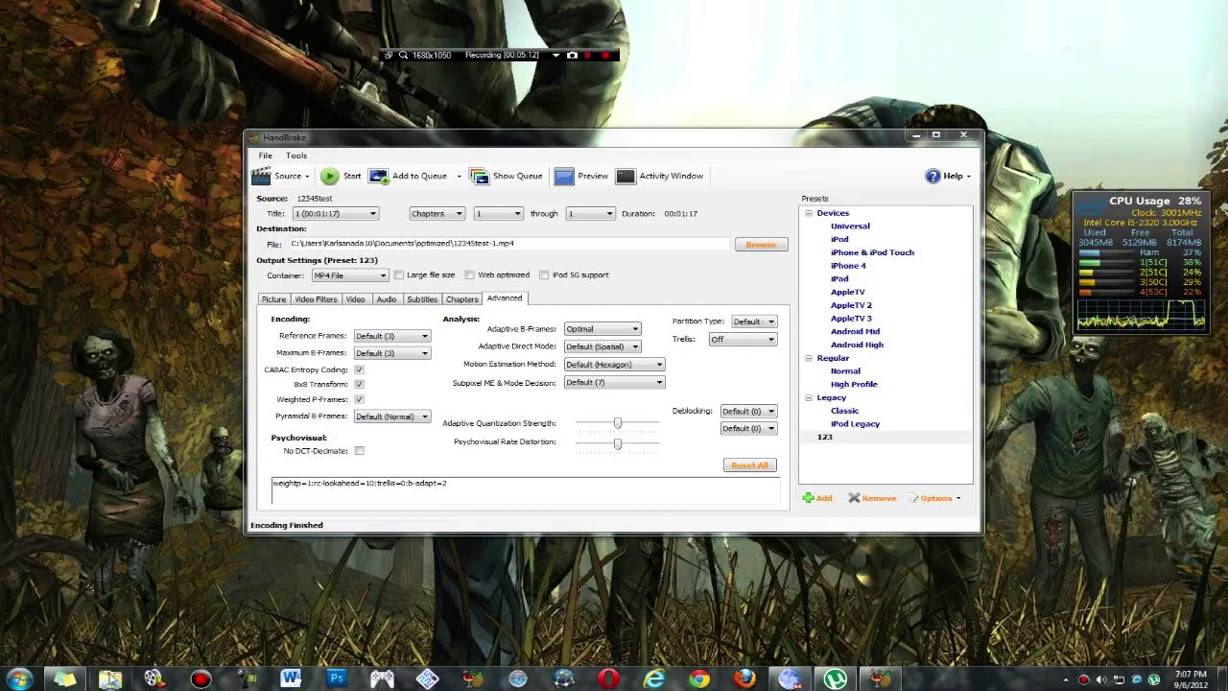
click(110, 679)
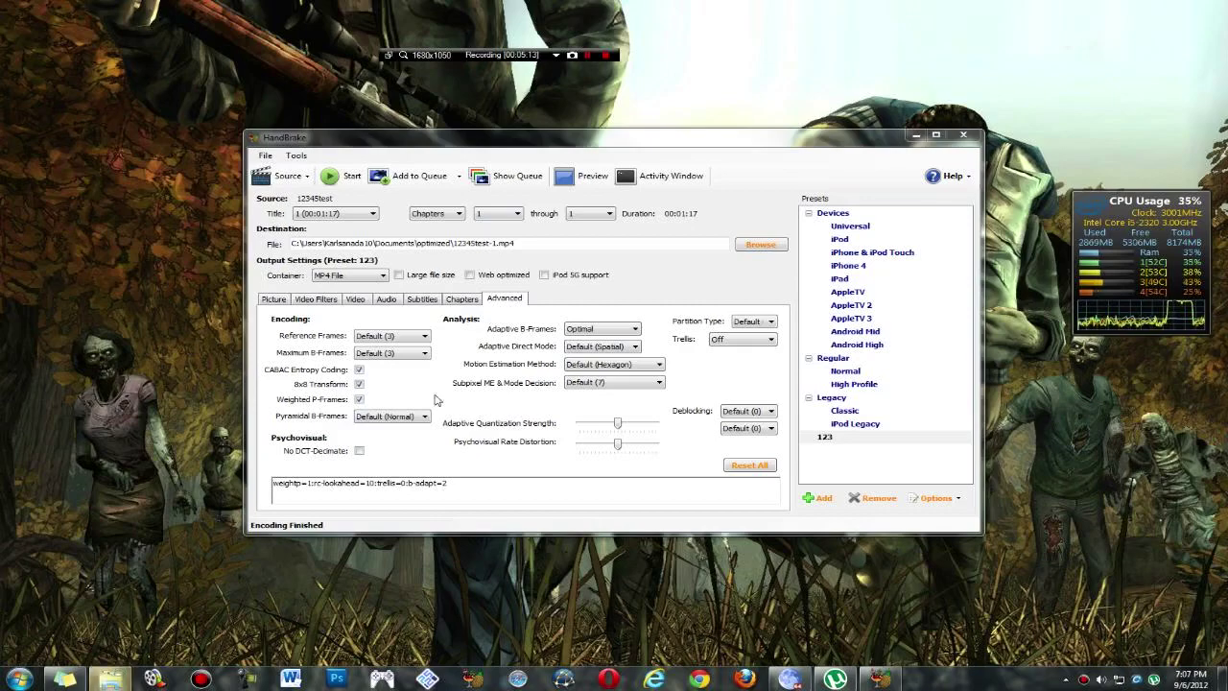
Step: Open 12345test-1.mp4 from Documents > optimized in VLC
click(177, 251)
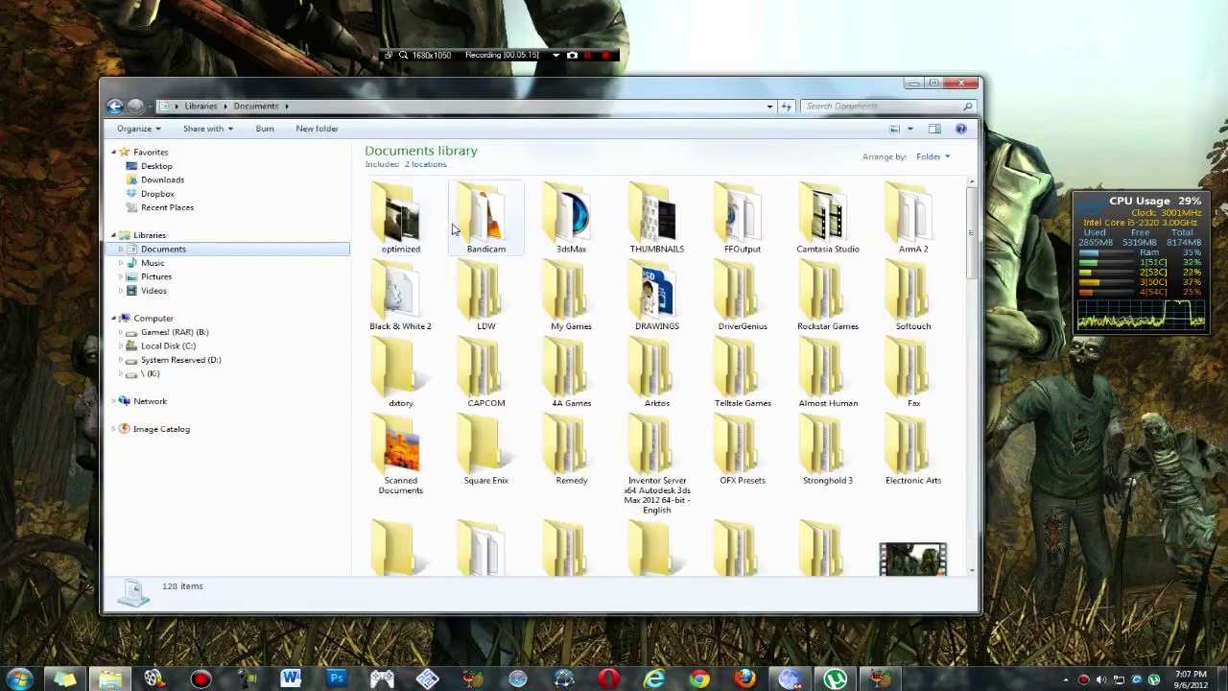
double_click(412, 216)
click(422, 224)
double_click(420, 219)
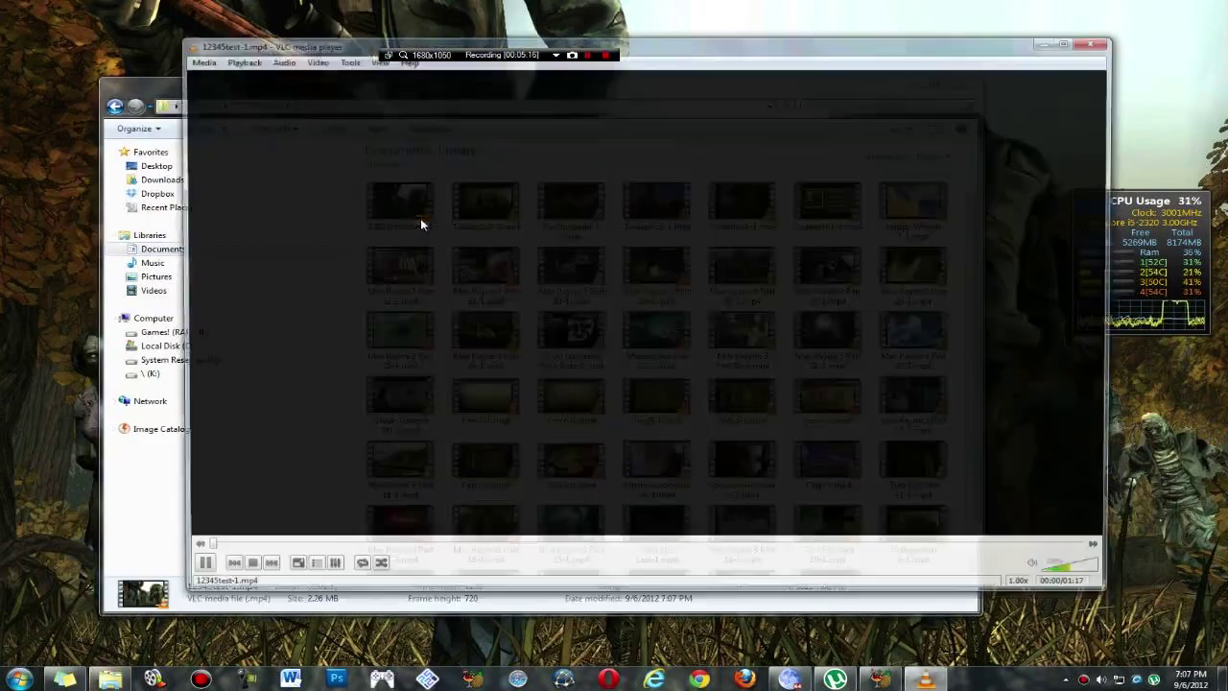
Step: Go fullscreen, skip to about 00:31, 00:55 and 01:10, then pause playback
double_click(540, 374)
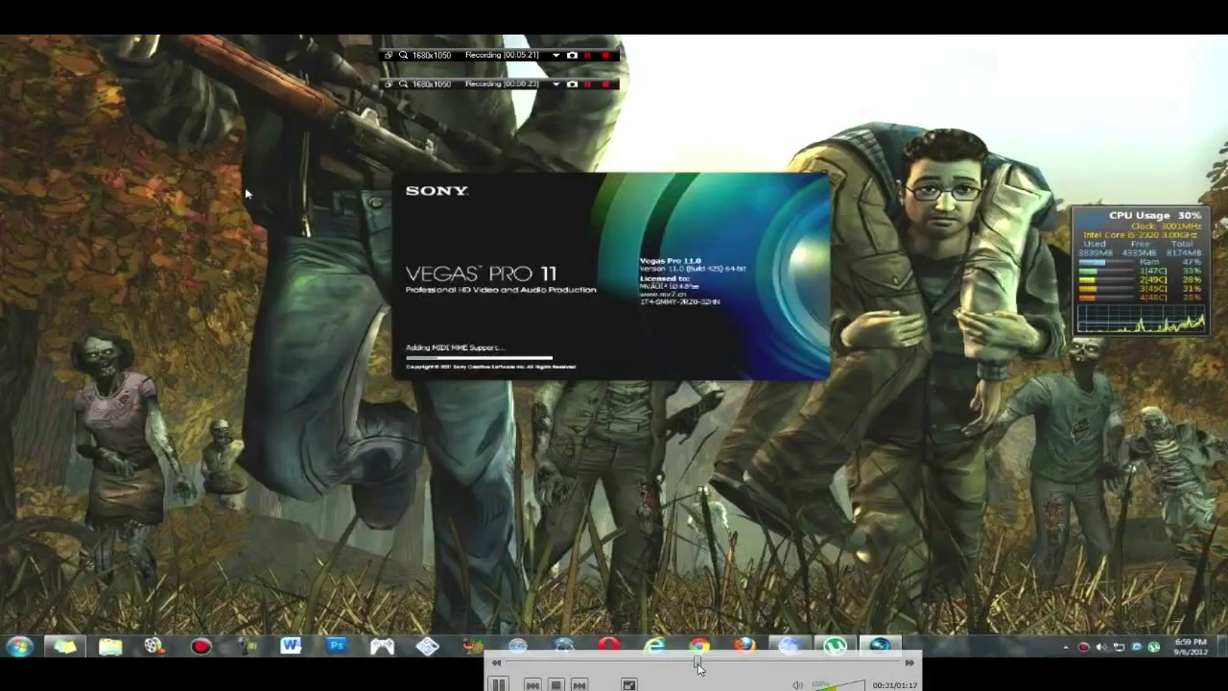
click(748, 662)
click(786, 662)
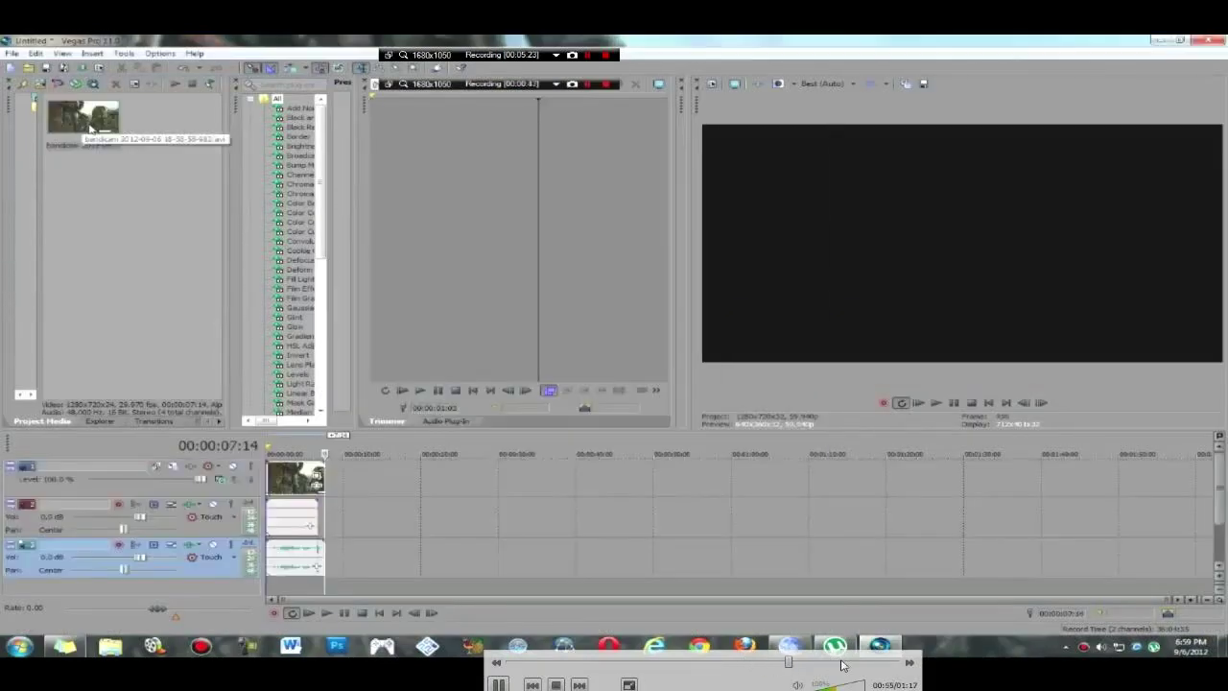
click(841, 662)
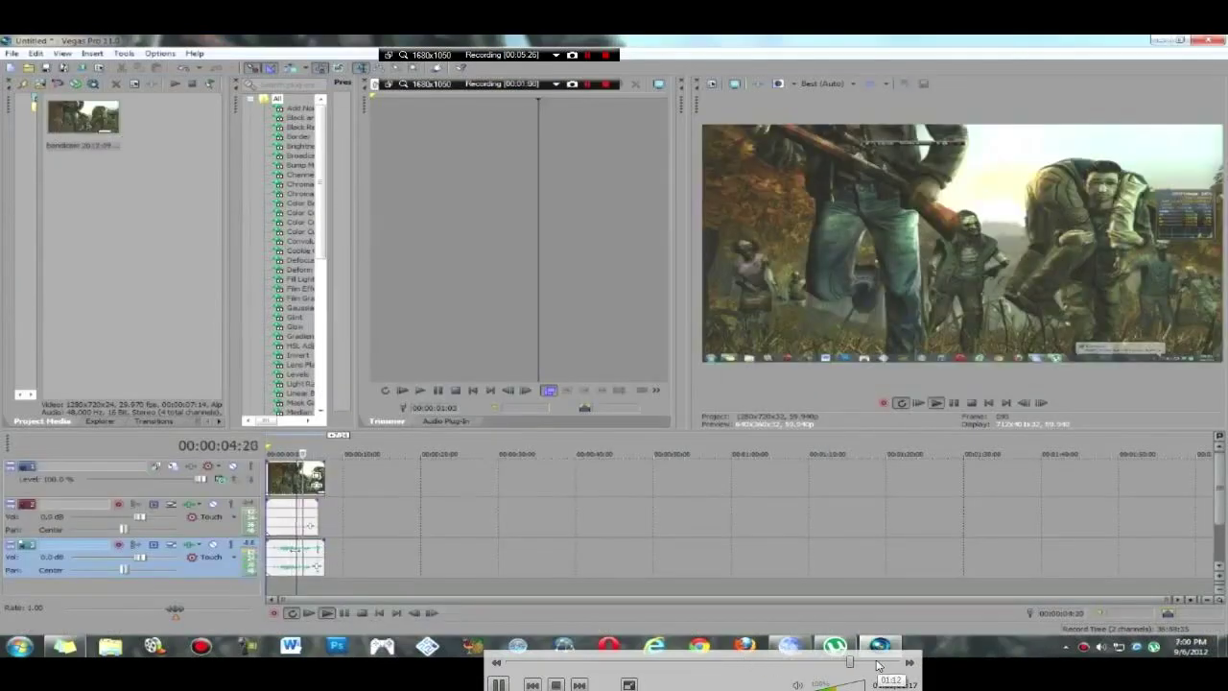
click(497, 683)
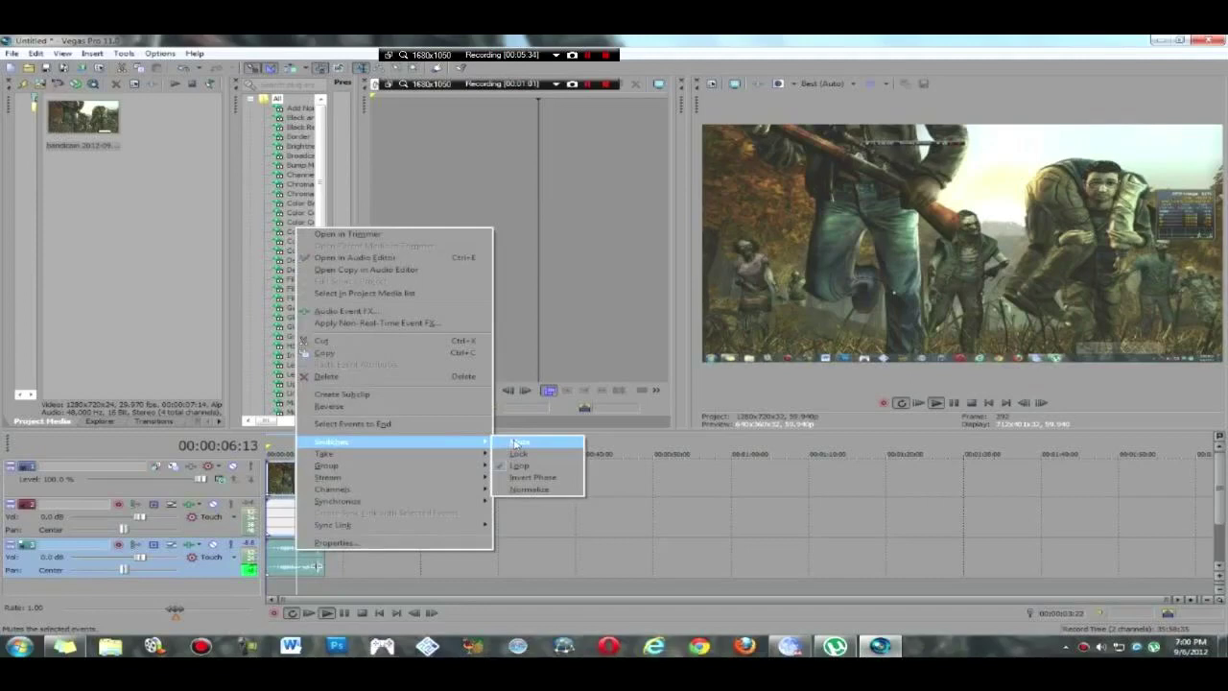
Step: Bring up VLC's right-click command menu over the video
mouse_move(926, 566)
mouse_move(544, 361)
right_click(567, 572)
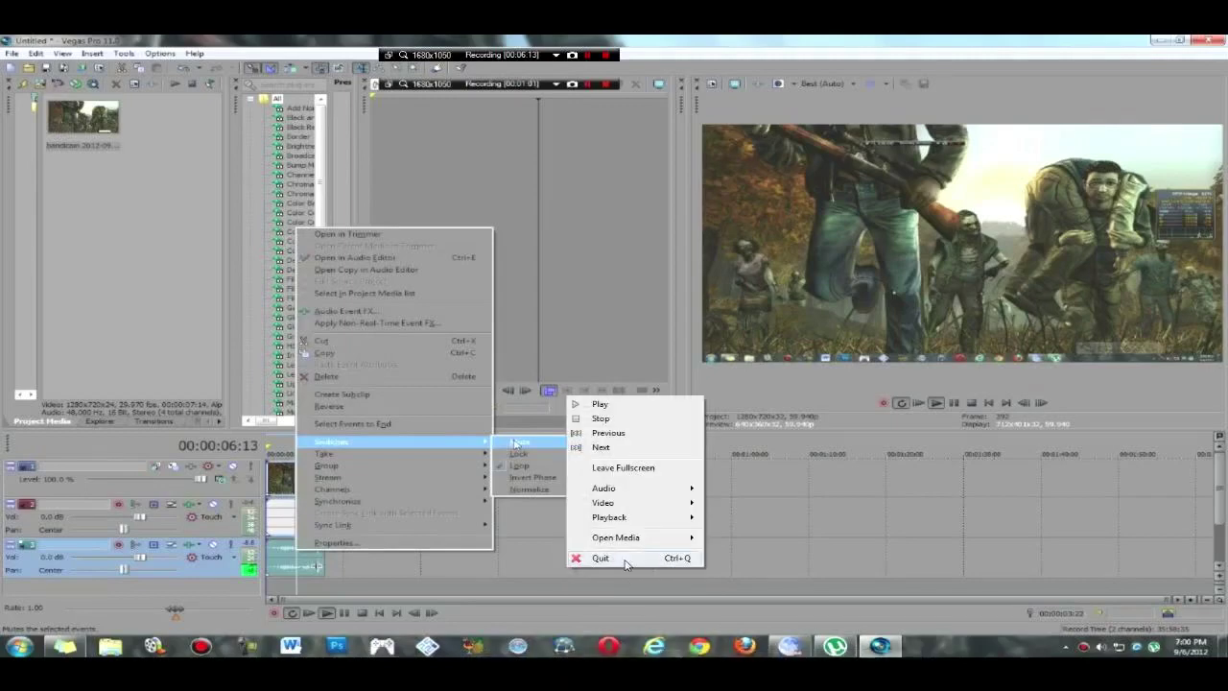